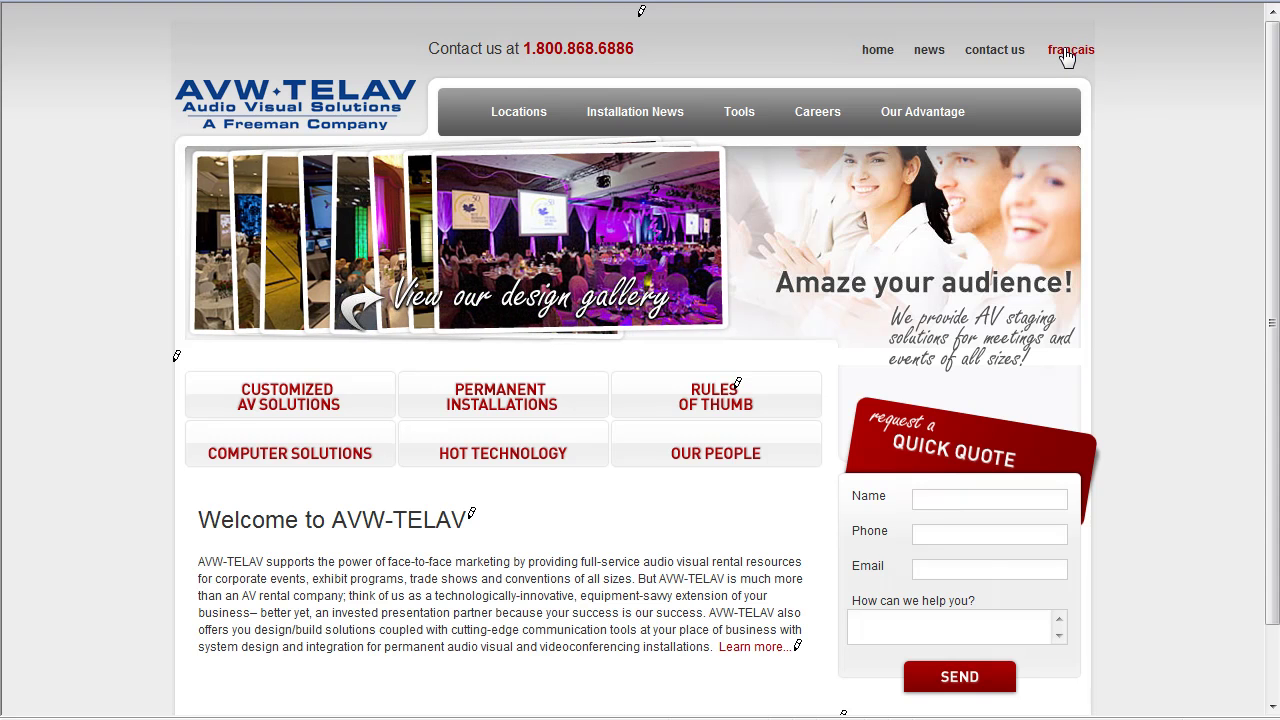
# - Switch the site to French and browse Installations permanentes > Études de cas
pyautogui.click(1068, 52)
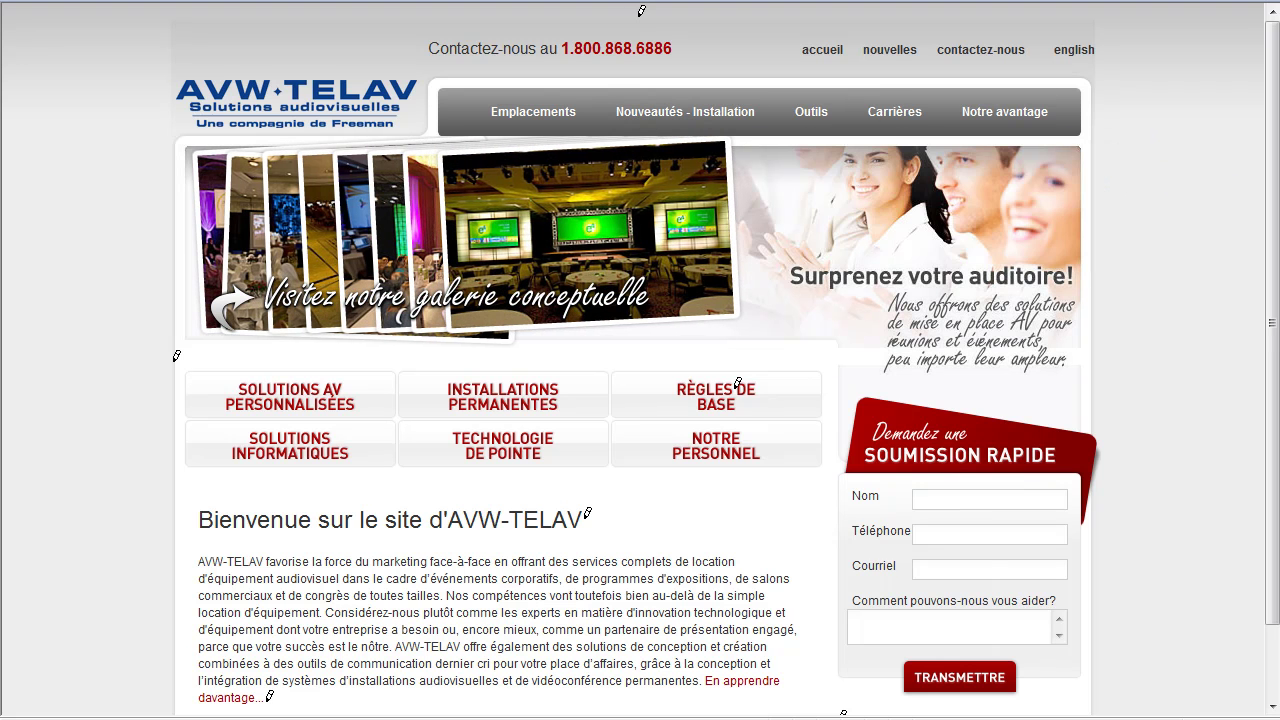
pyautogui.click(535, 400)
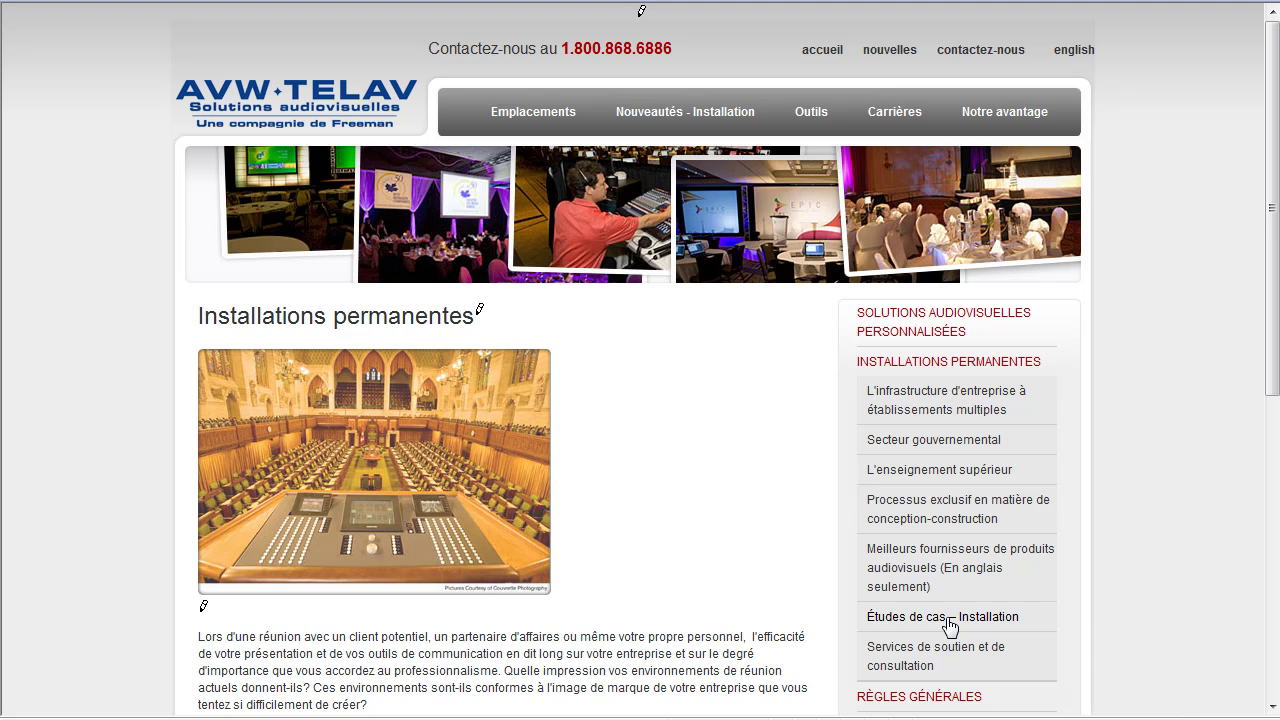
pyautogui.click(949, 620)
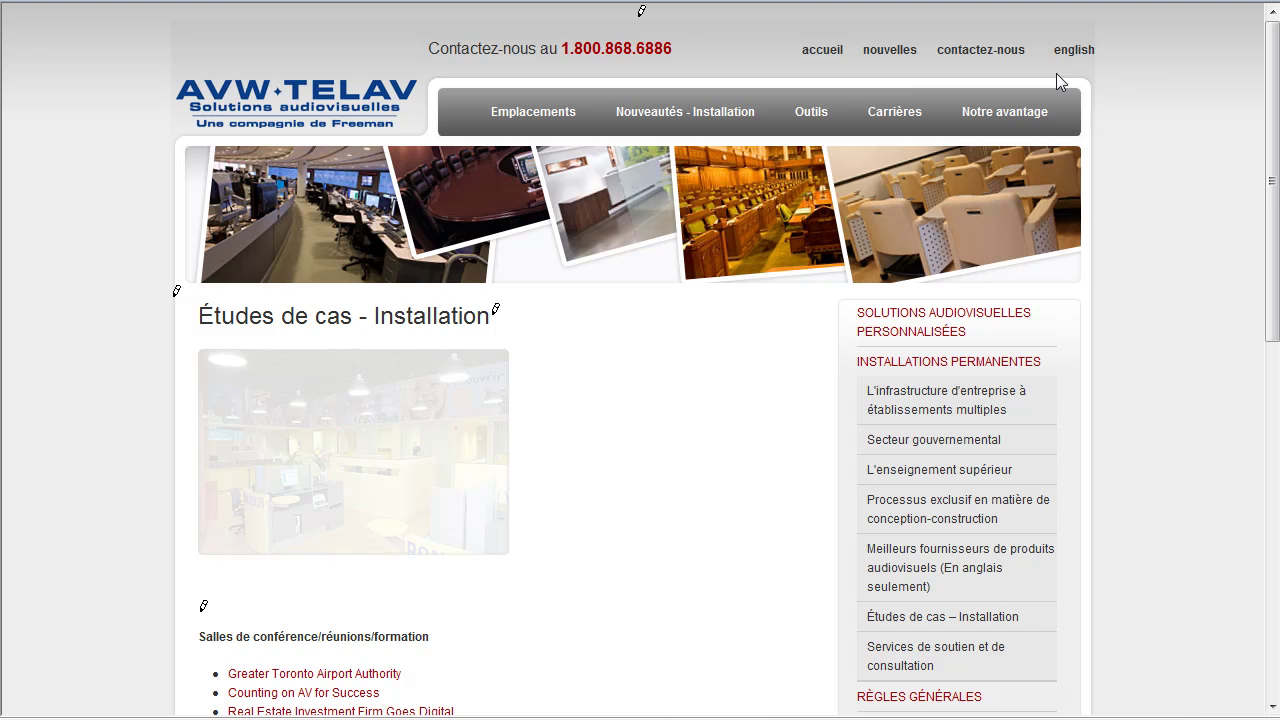
pyautogui.scroll(-3, 1134, 318)
pyautogui.scroll(2, 1120, 340)
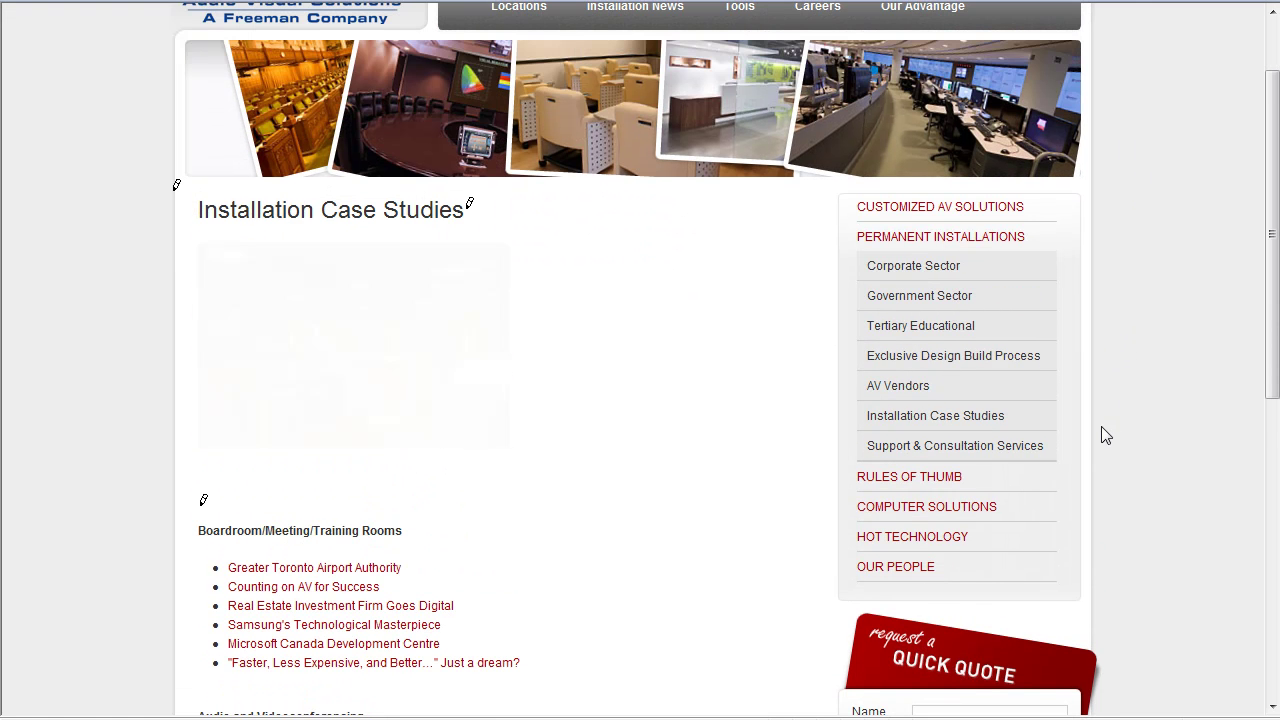
# - Open the Greater Toronto Airport Authority case study page and look it over
pyautogui.click(323, 571)
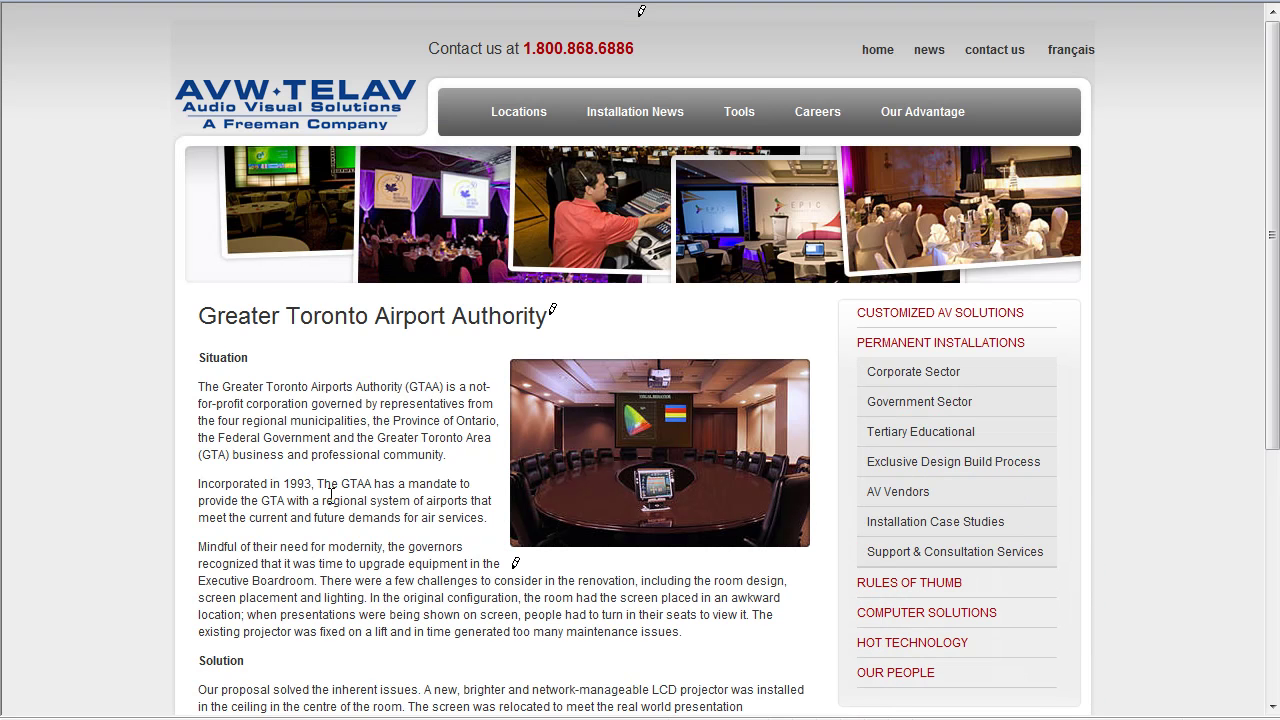
pyautogui.scroll(-3, 331, 494)
pyautogui.scroll(2, 291, 484)
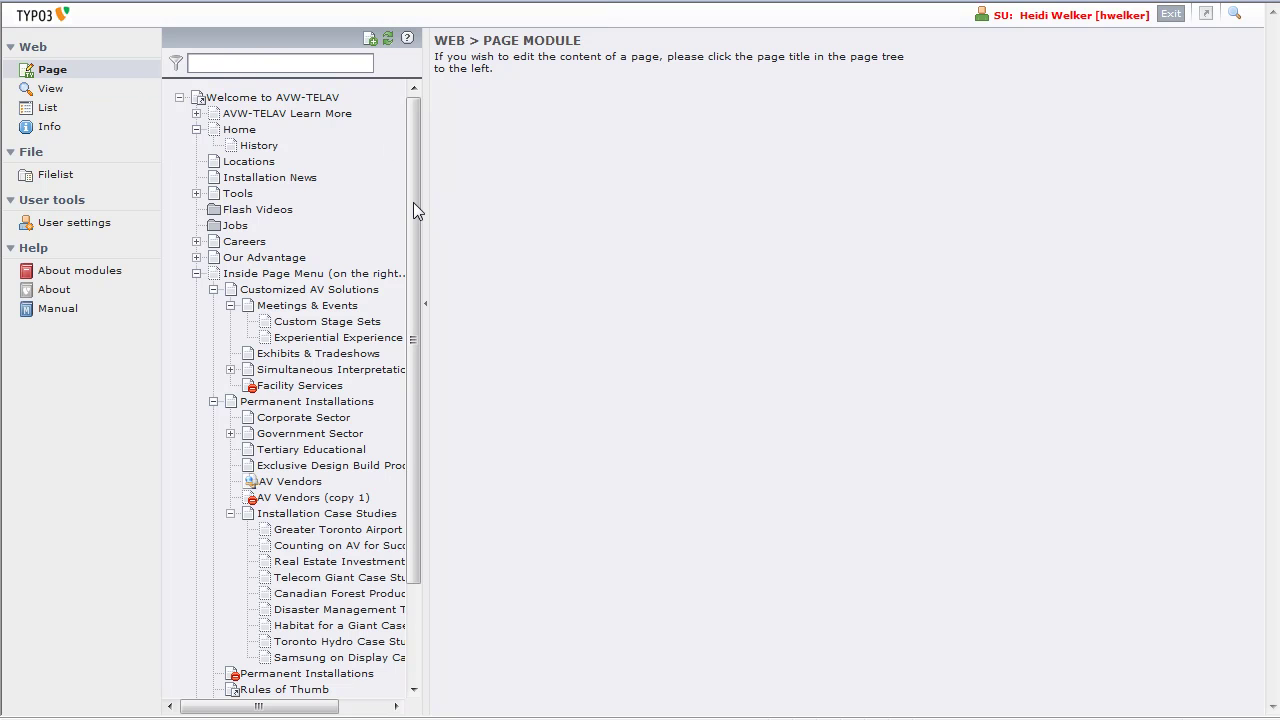
# - Copy the Greater Toronto Airport page in the page tree and paste it right after the original
pyautogui.moveTo(415, 152); pyautogui.dragTo(414, 252)
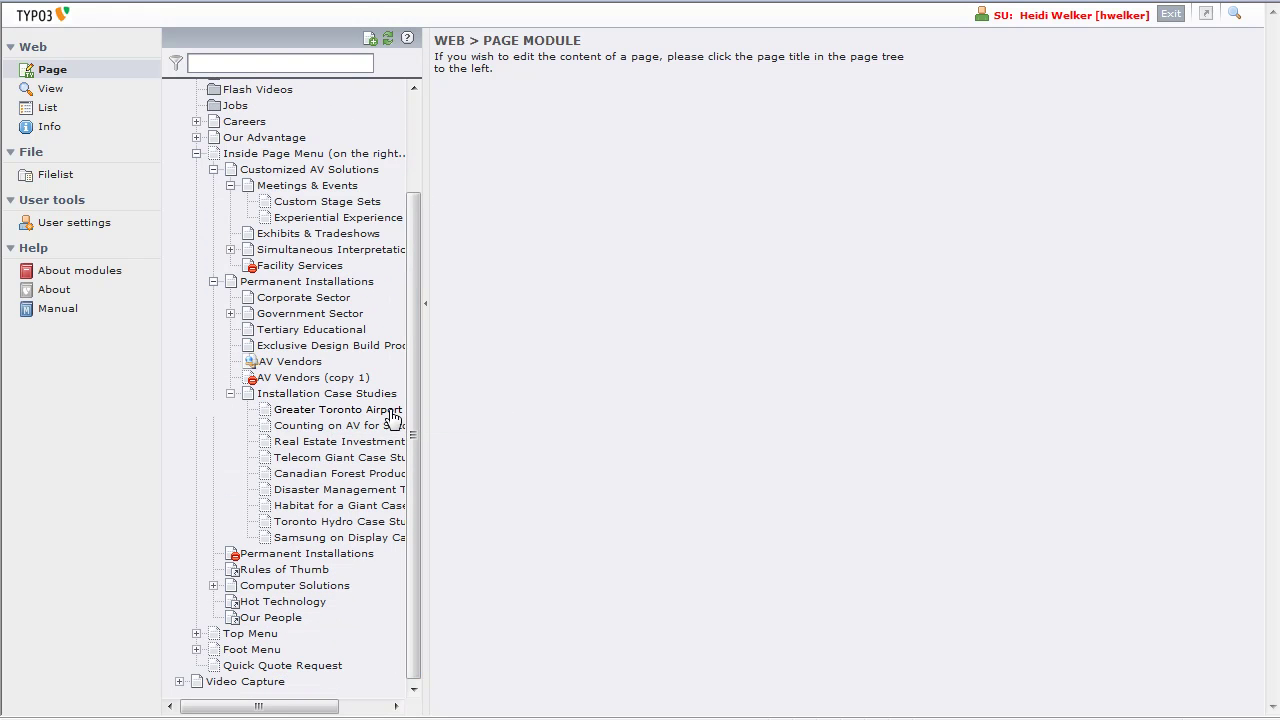
pyautogui.moveTo(260, 707); pyautogui.dragTo(308, 707)
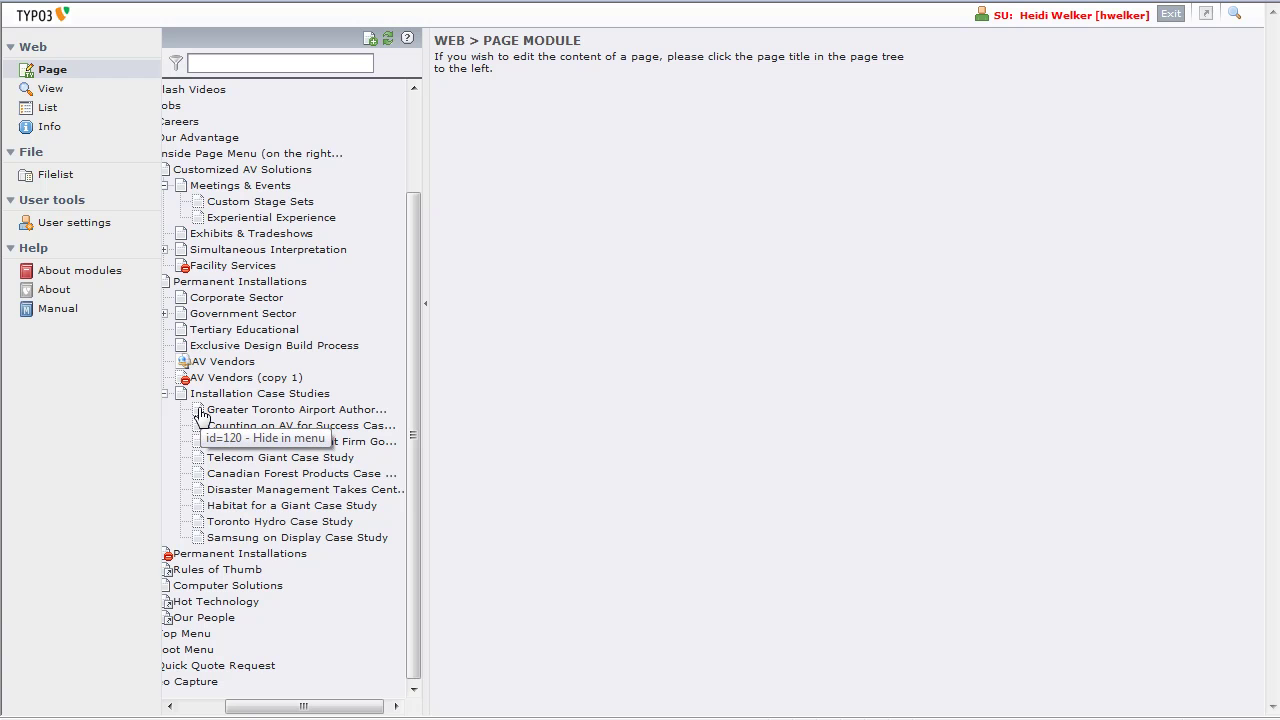
pyautogui.click(201, 413)
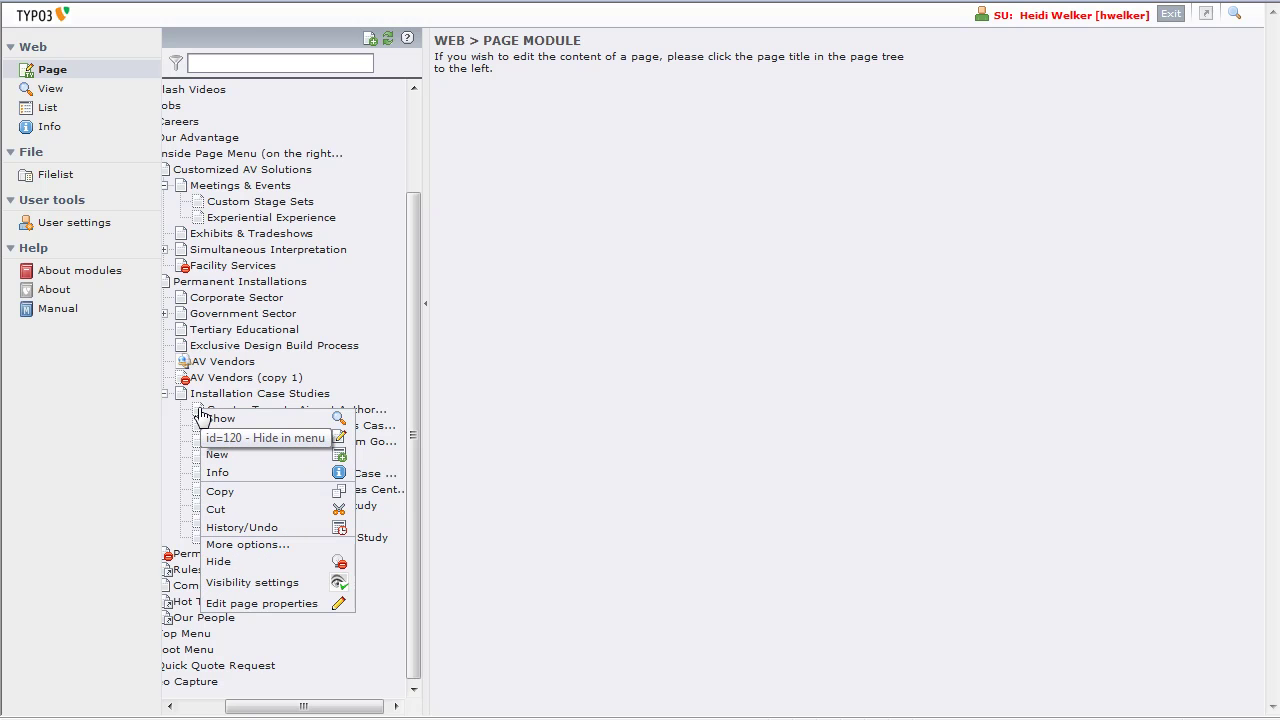
pyautogui.click(253, 497)
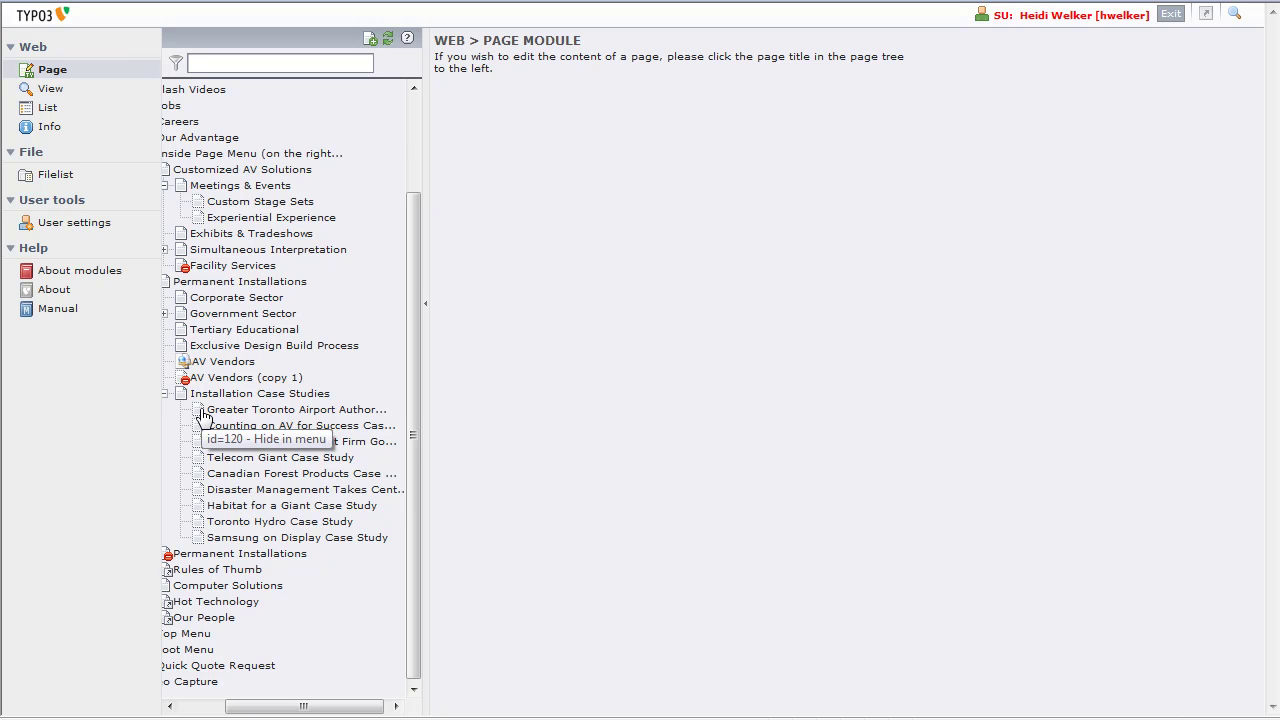
pyautogui.click(202, 414)
pyautogui.click(247, 546)
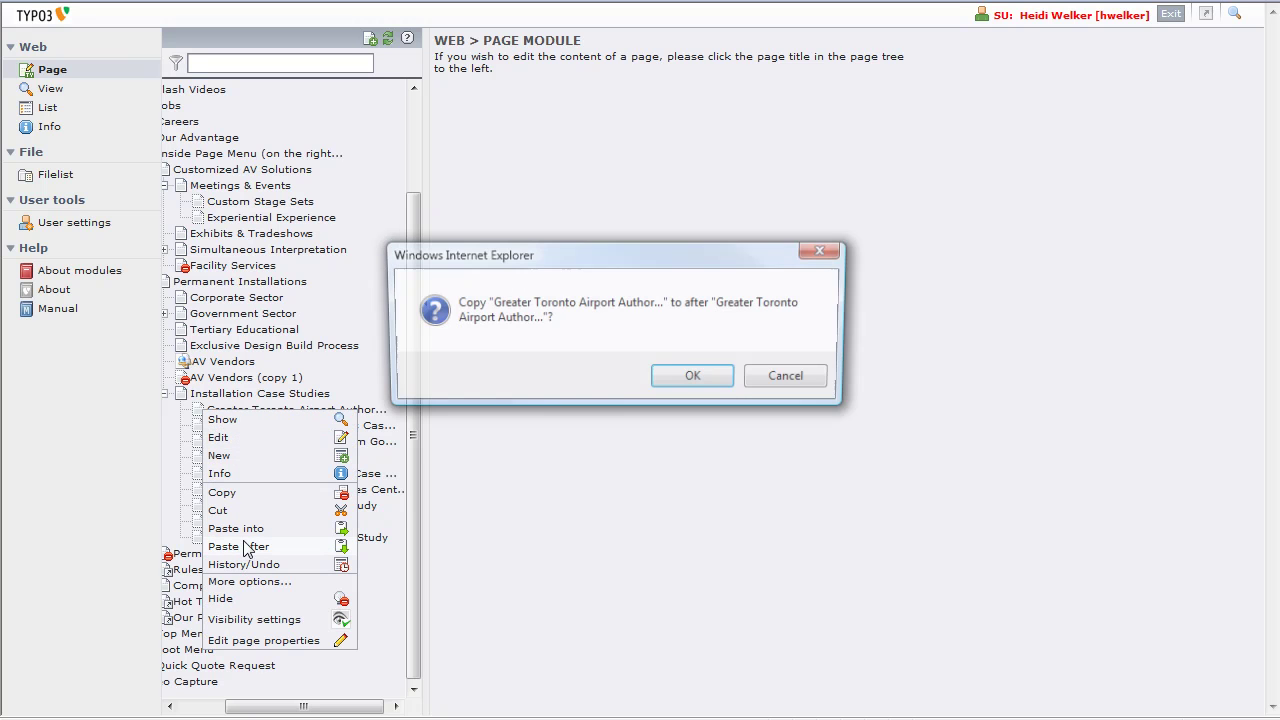
pyautogui.click(696, 384)
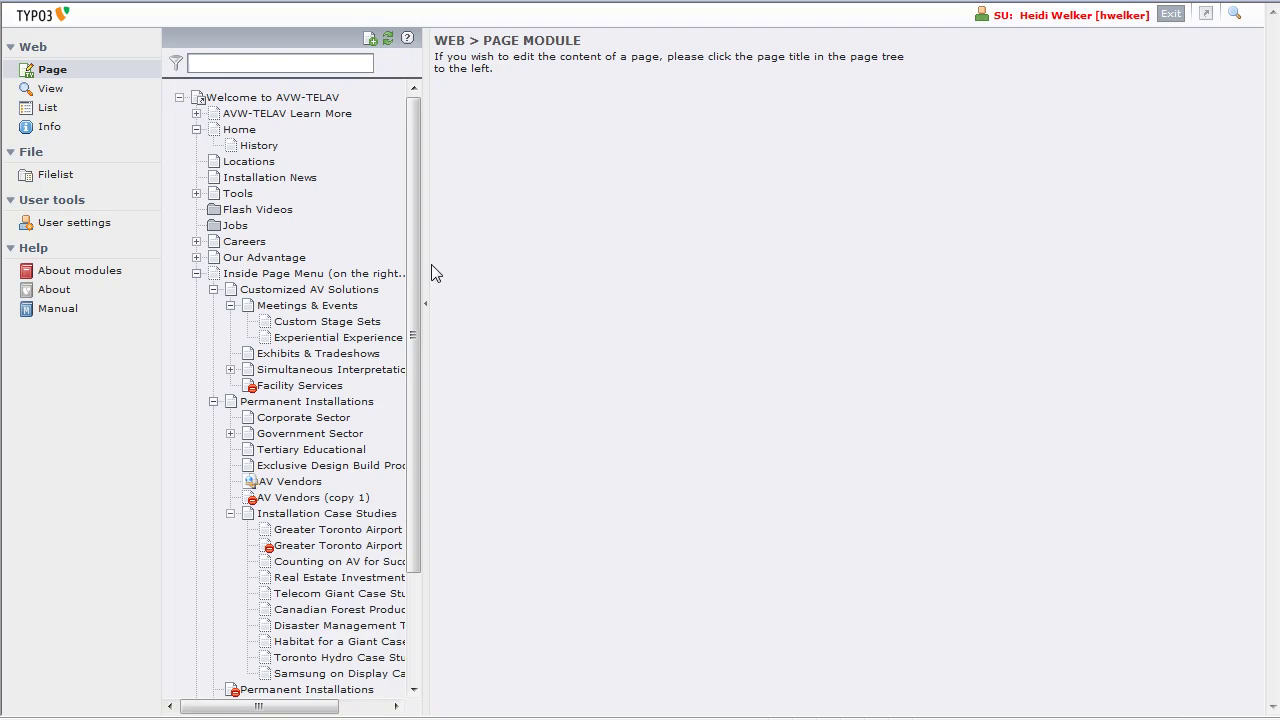
# - Open Edit page properties for the hidden Greater Toronto Airport copy (page id 258)
pyautogui.scroll(-3, 417, 316)
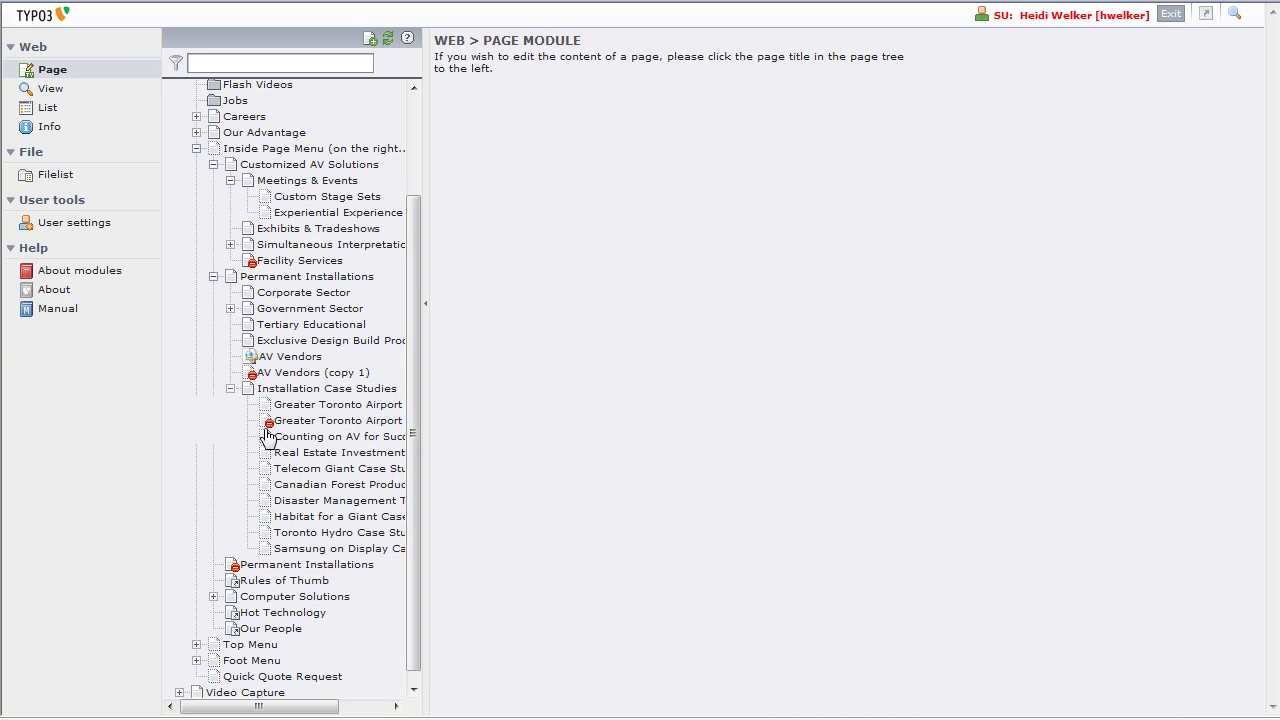
pyautogui.moveTo(230, 710); pyautogui.dragTo(278, 710)
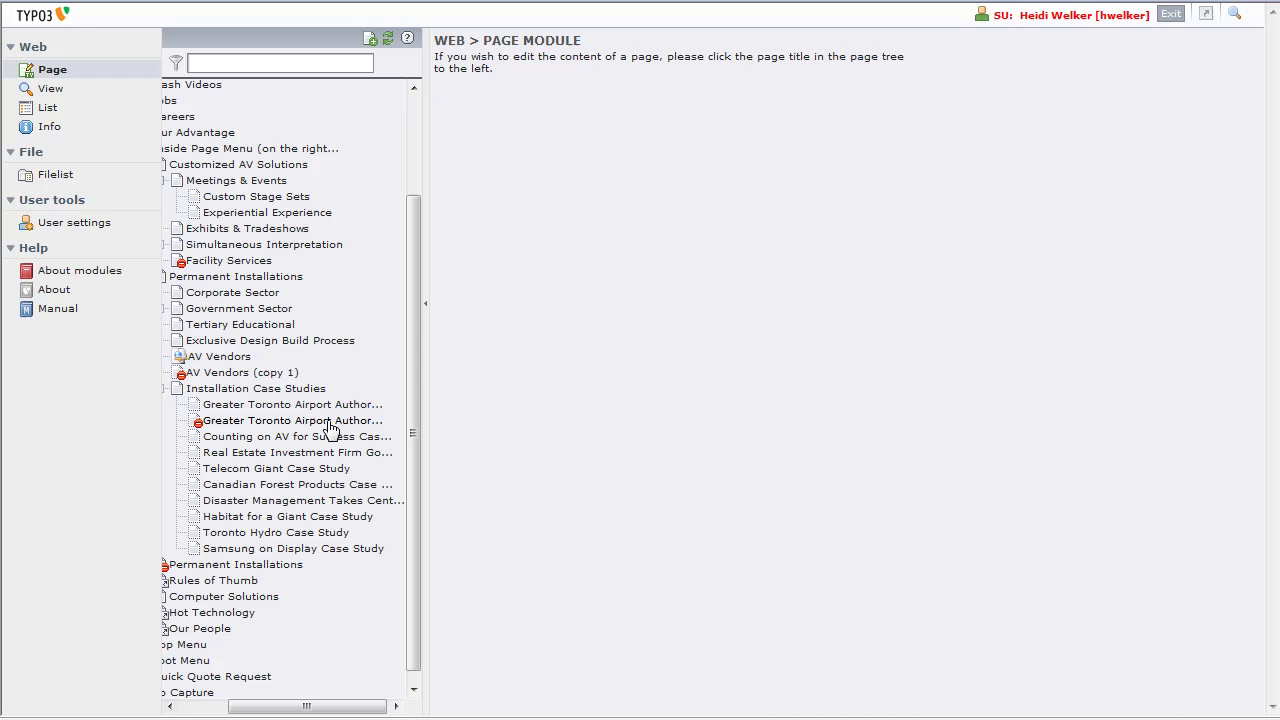
pyautogui.click(196, 424)
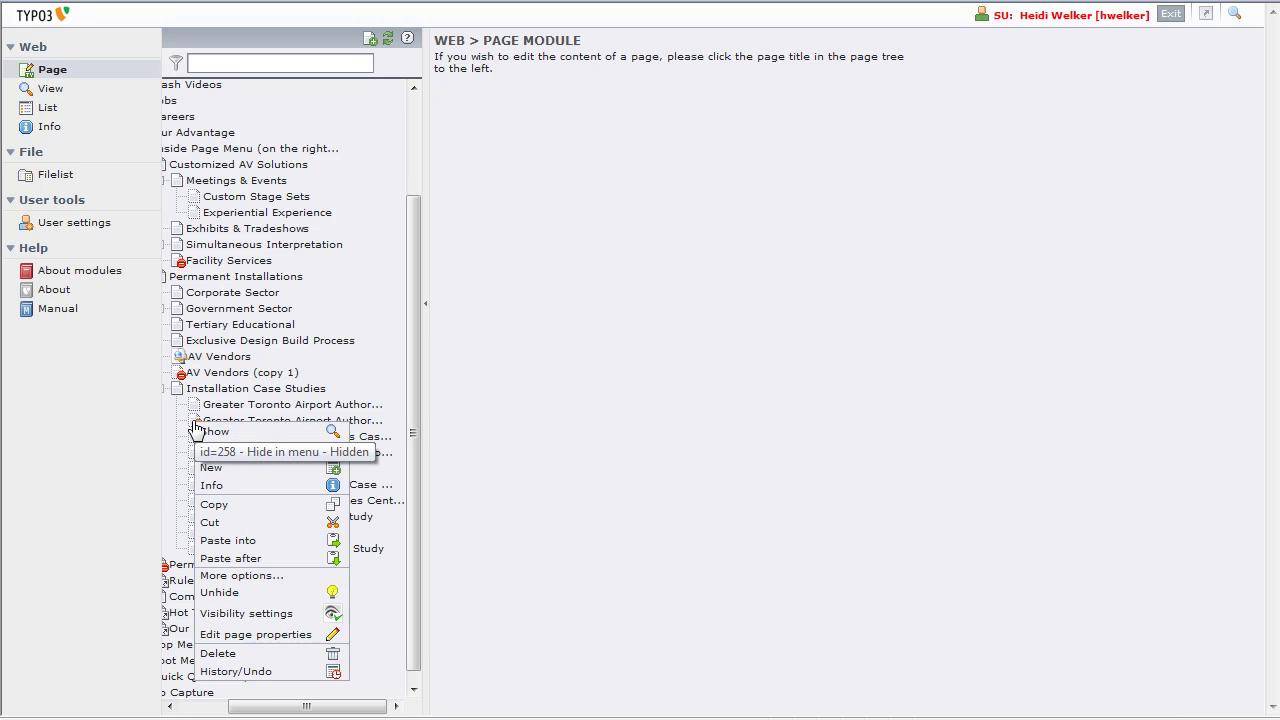
pyautogui.click(226, 636)
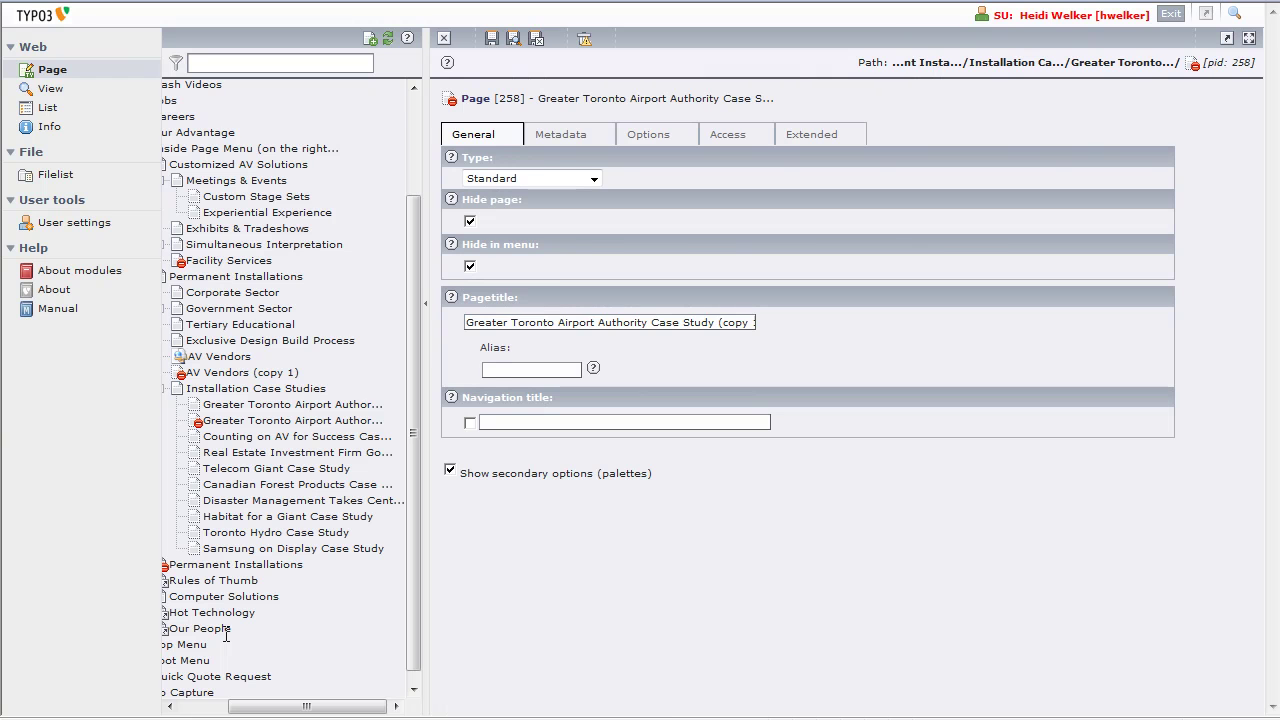
# - Prefix the copy's page title with the person's name and 'Copy of', then save and close
pyautogui.click(496, 323)
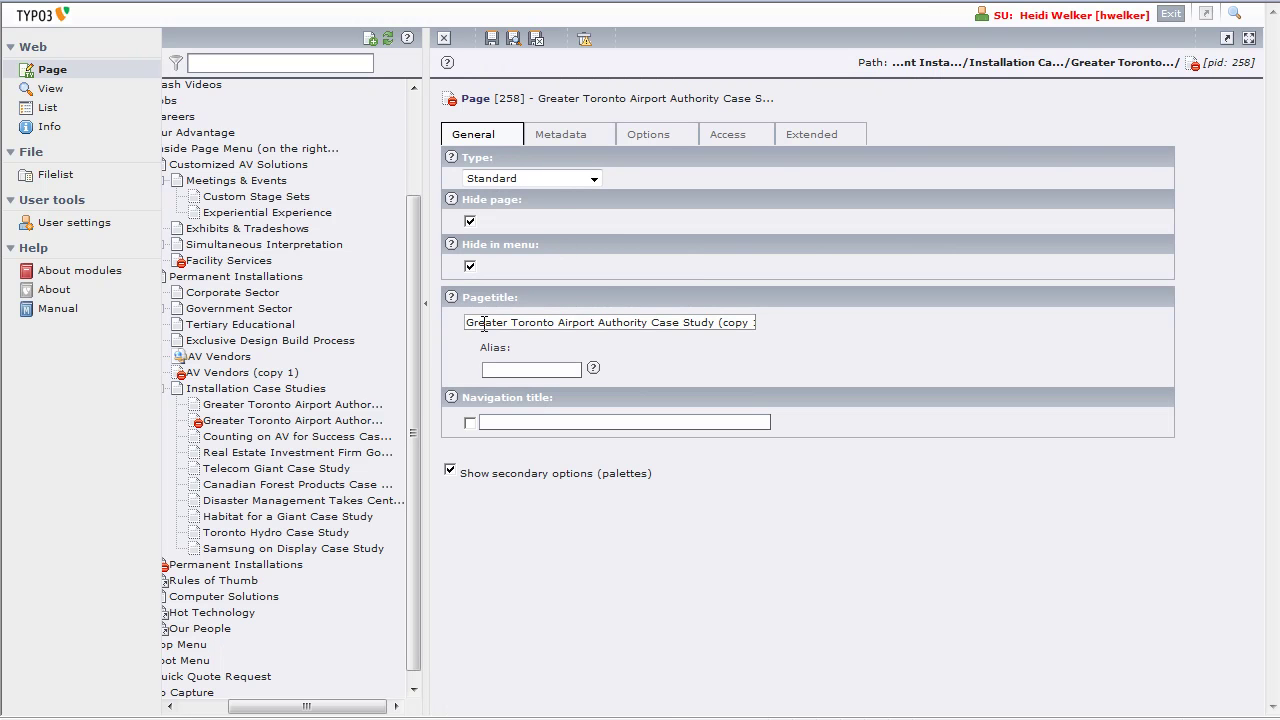
pyautogui.click(733, 323)
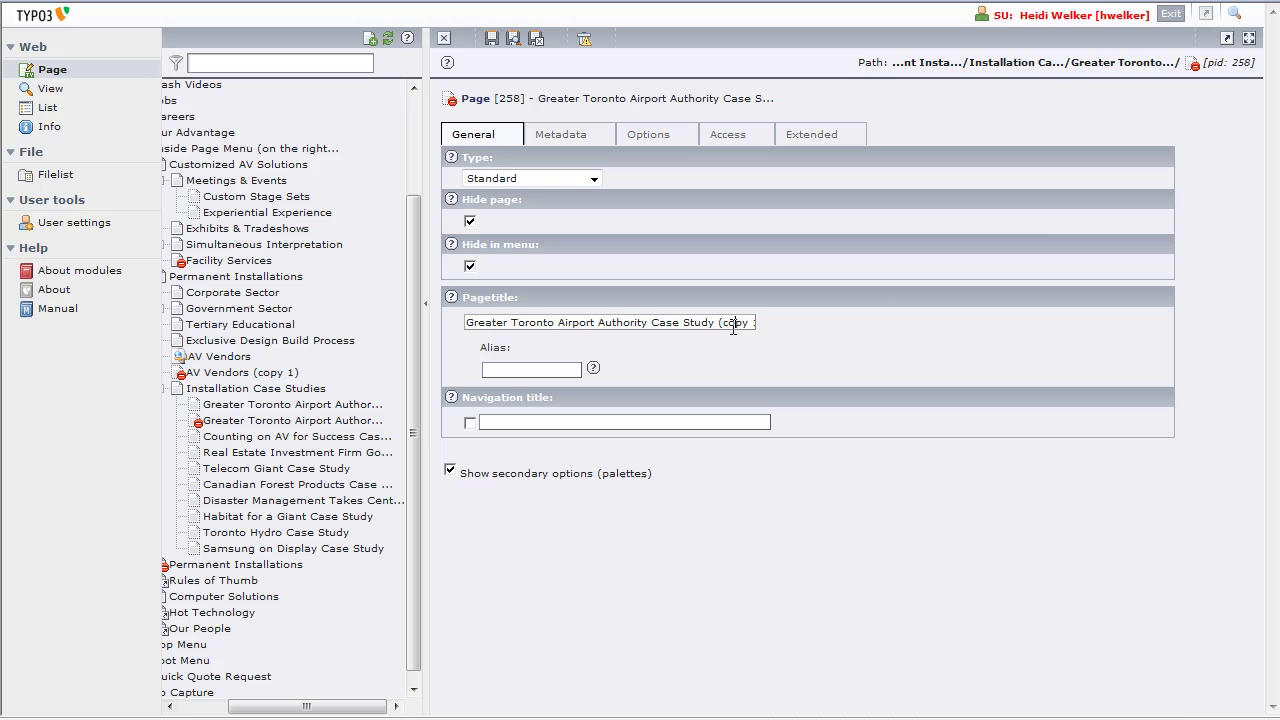
pyautogui.press('Home')
pyautogui.write("Simon's Co")
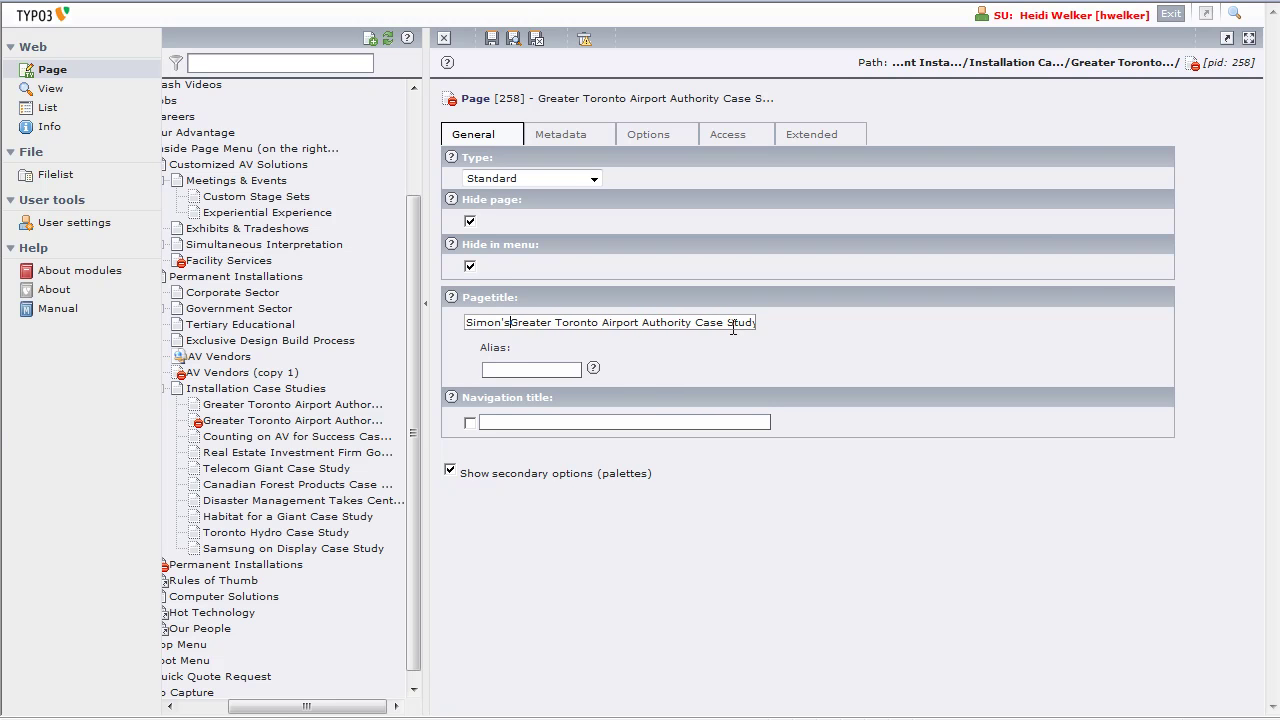
pyautogui.write('py of')
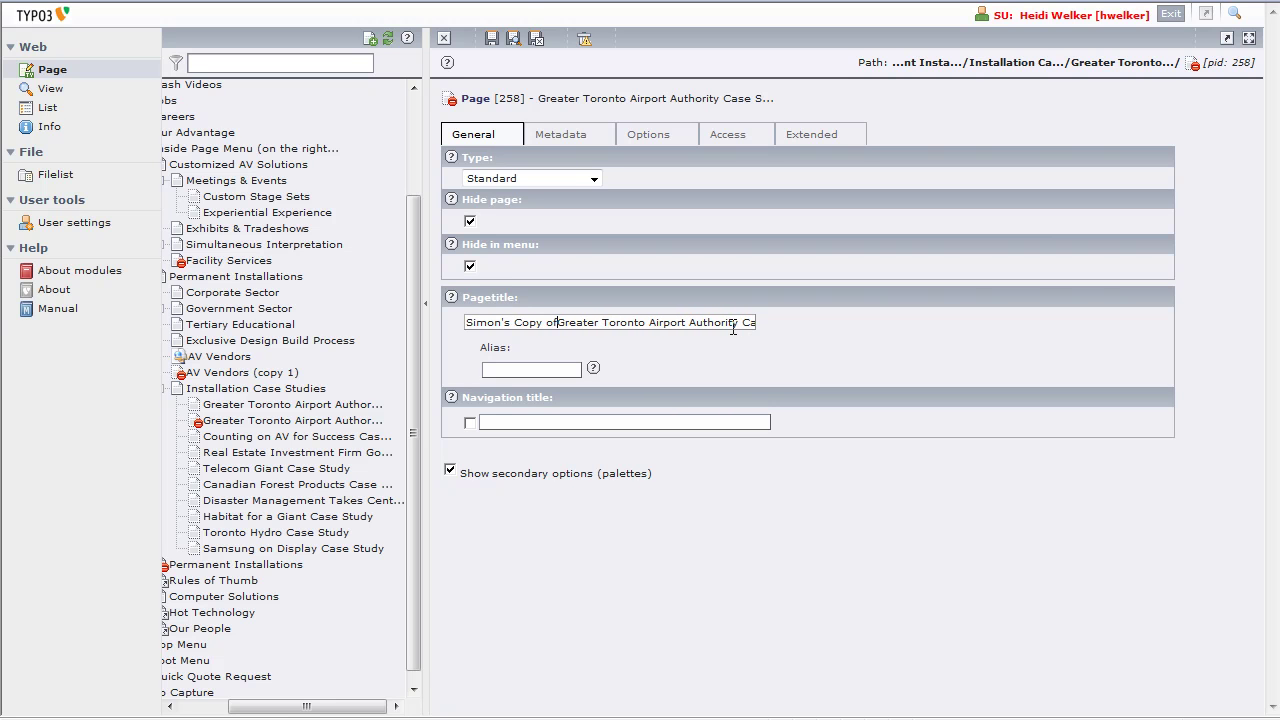
pyautogui.click(483, 272)
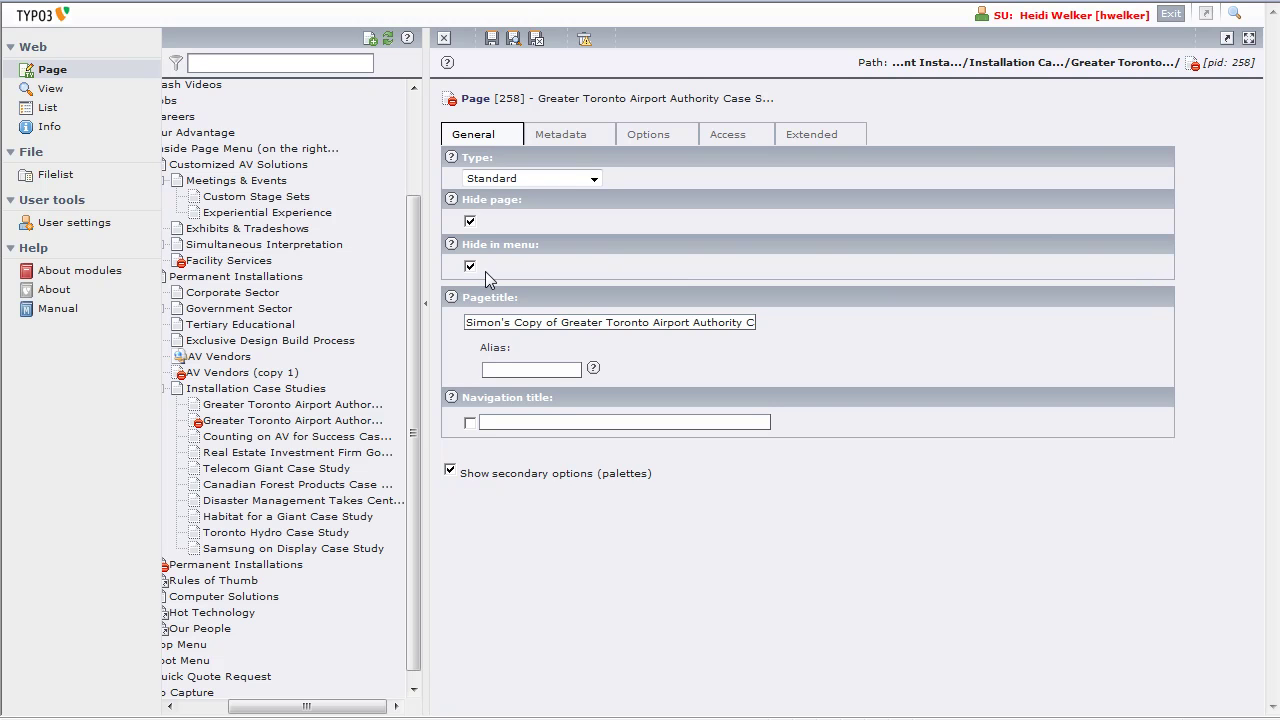
pyautogui.click(537, 40)
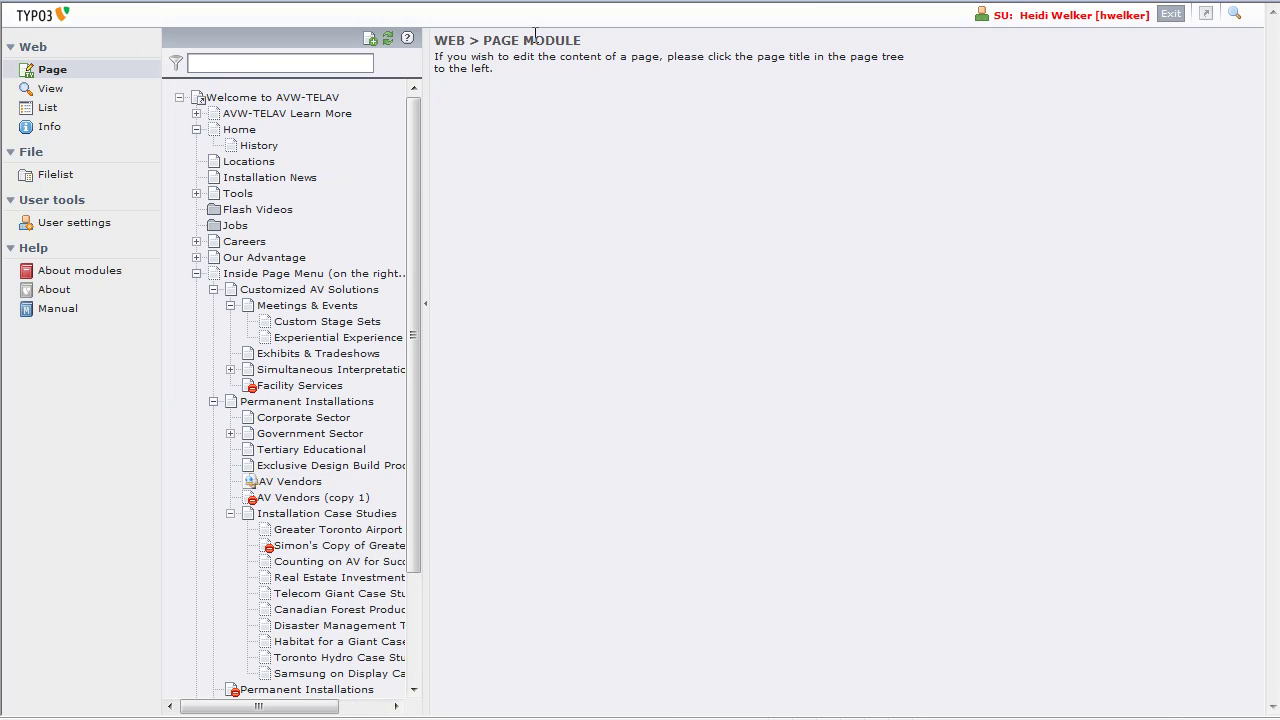
# - Select the renamed case study copy and re-expand its localization panel showing Default and French
pyautogui.moveTo(285, 712); pyautogui.dragTo(337, 710)
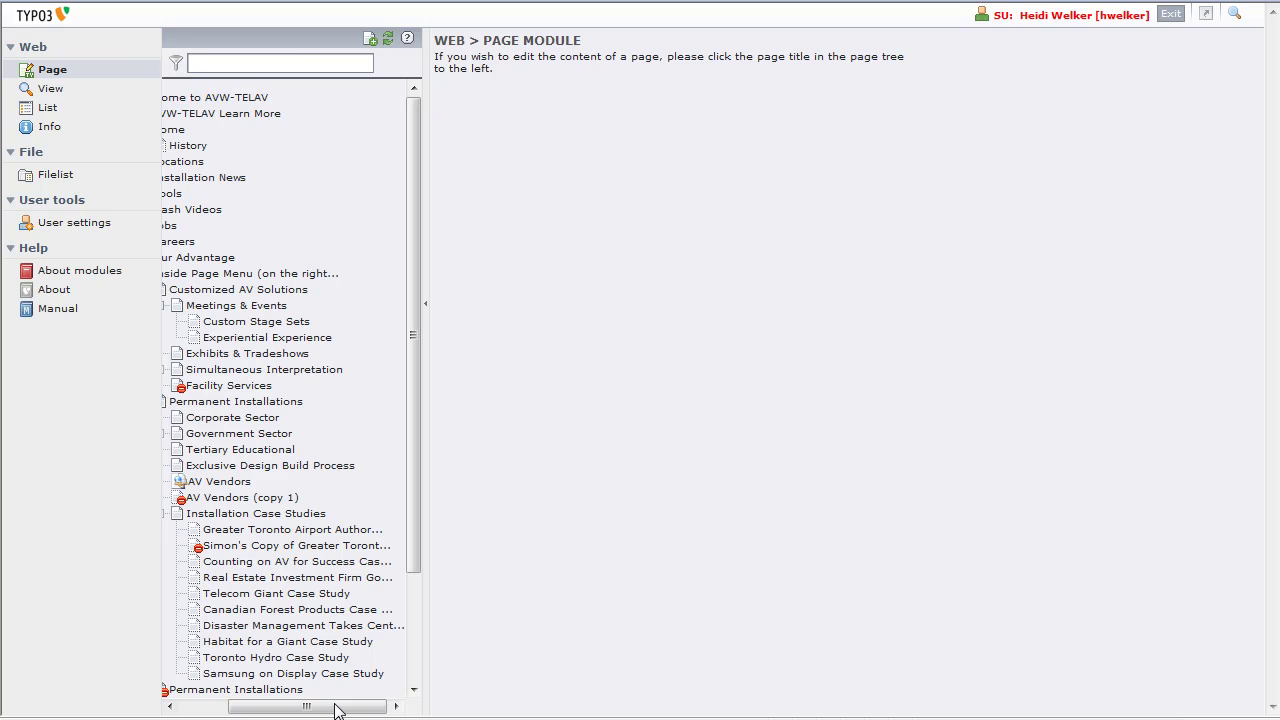
pyautogui.click(226, 548)
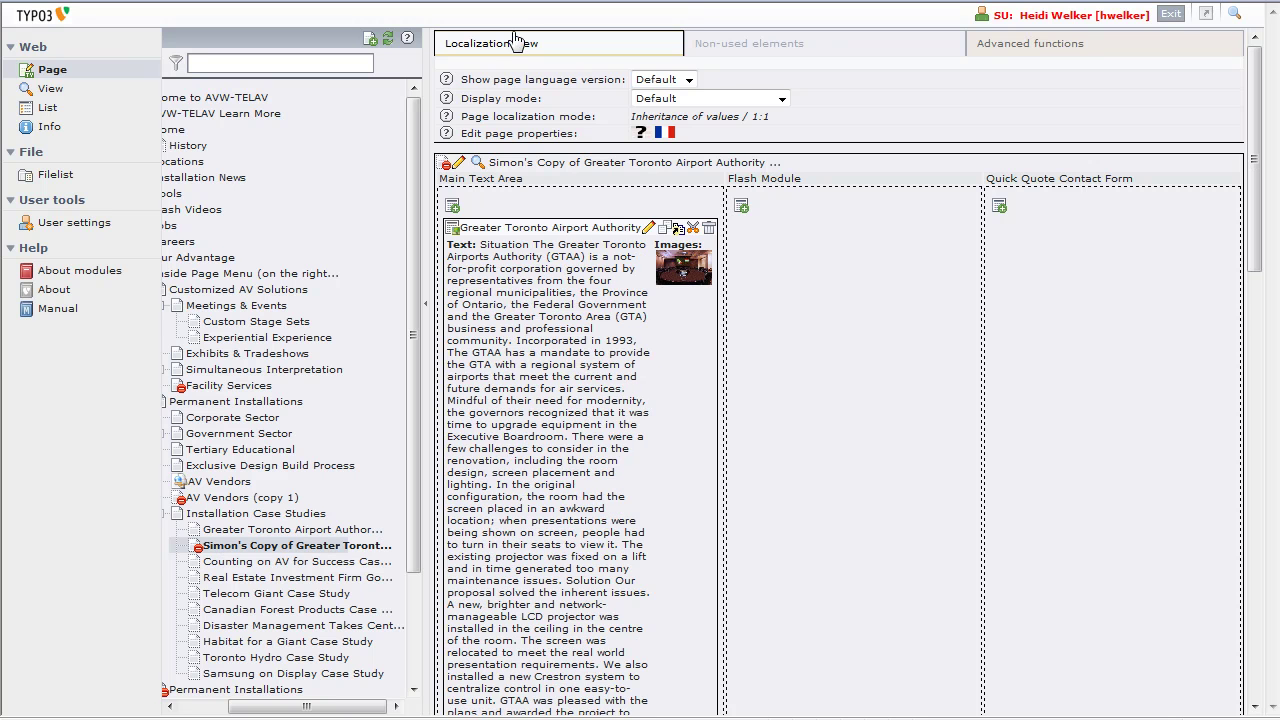
pyautogui.click(512, 42)
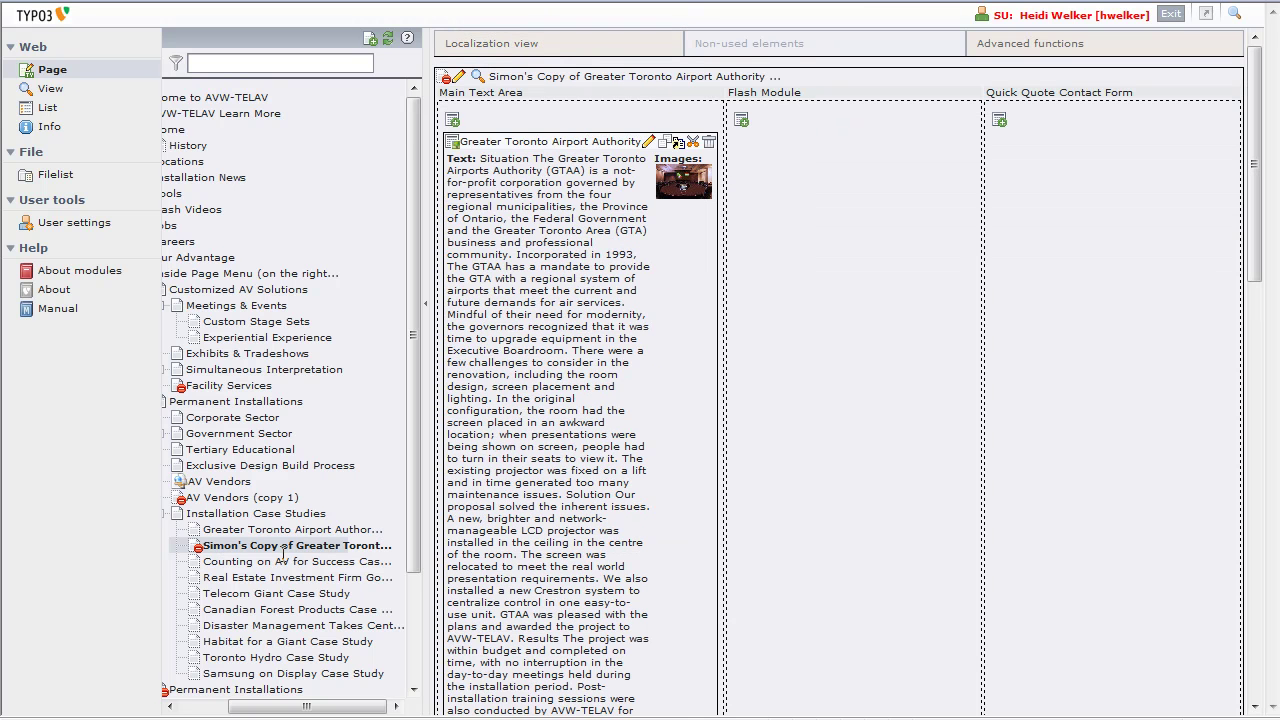
pyautogui.click(517, 54)
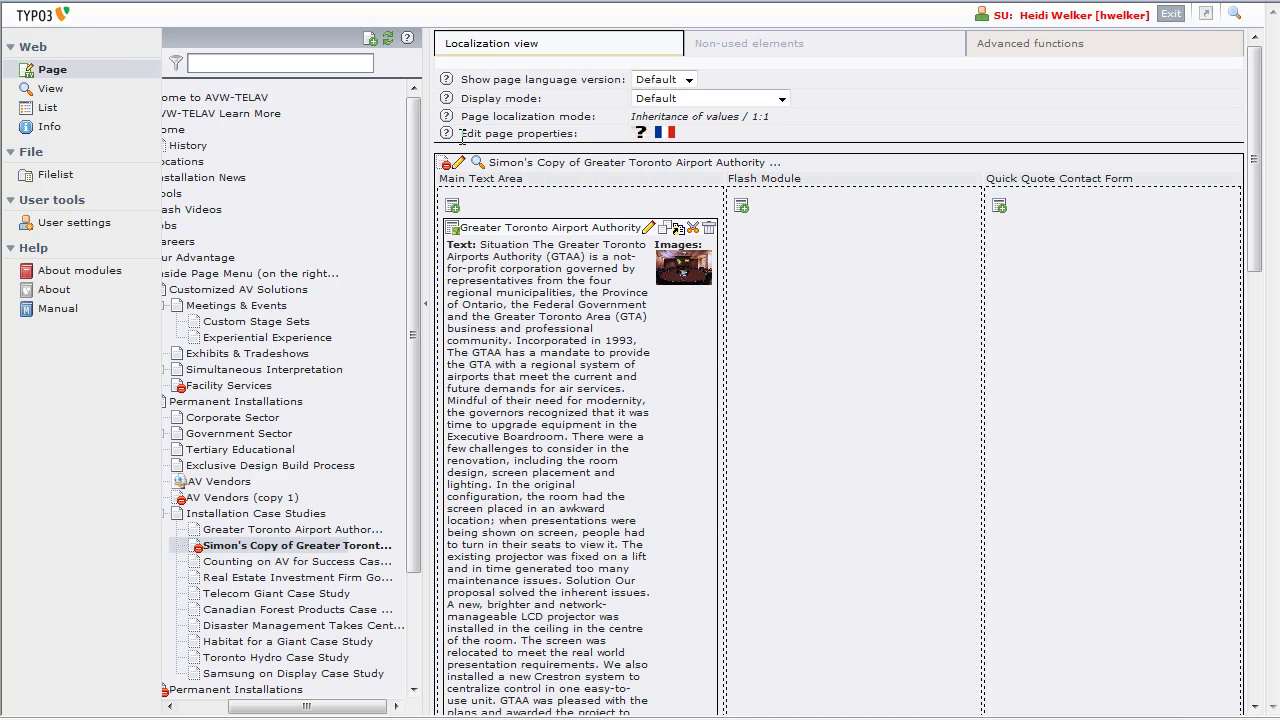
pyautogui.moveTo(462, 138); pyautogui.dragTo(527, 137)
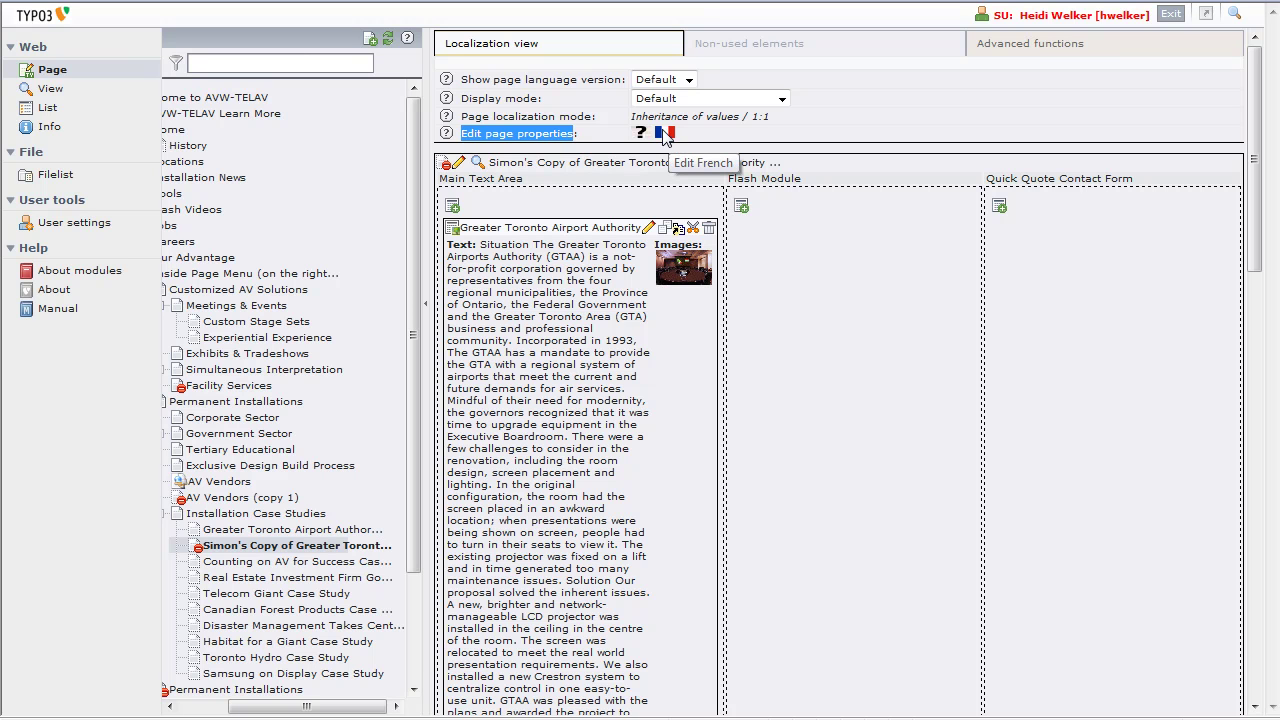
# - Prefix the French translation's title with the person's name and 'French Copy of', then save
pyautogui.click(664, 132)
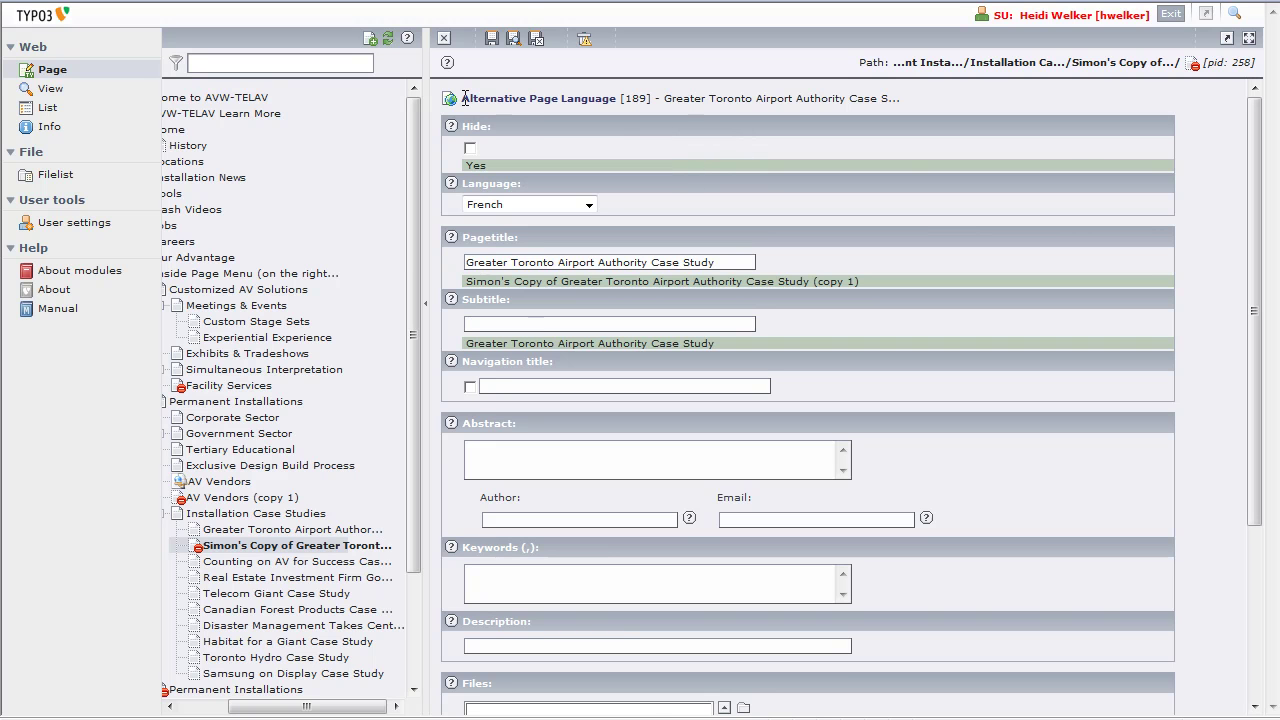
pyautogui.moveTo(460, 97); pyautogui.dragTo(617, 98)
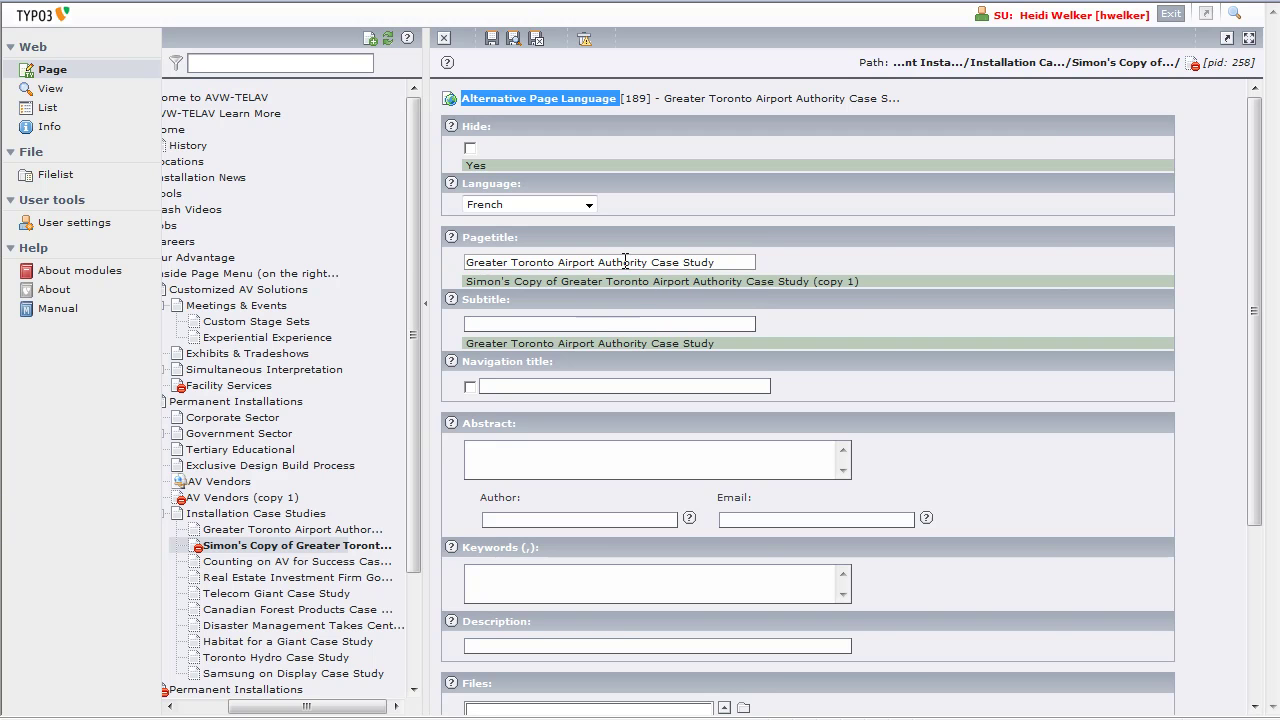
pyautogui.click(466, 262)
pyautogui.write("Simon'")
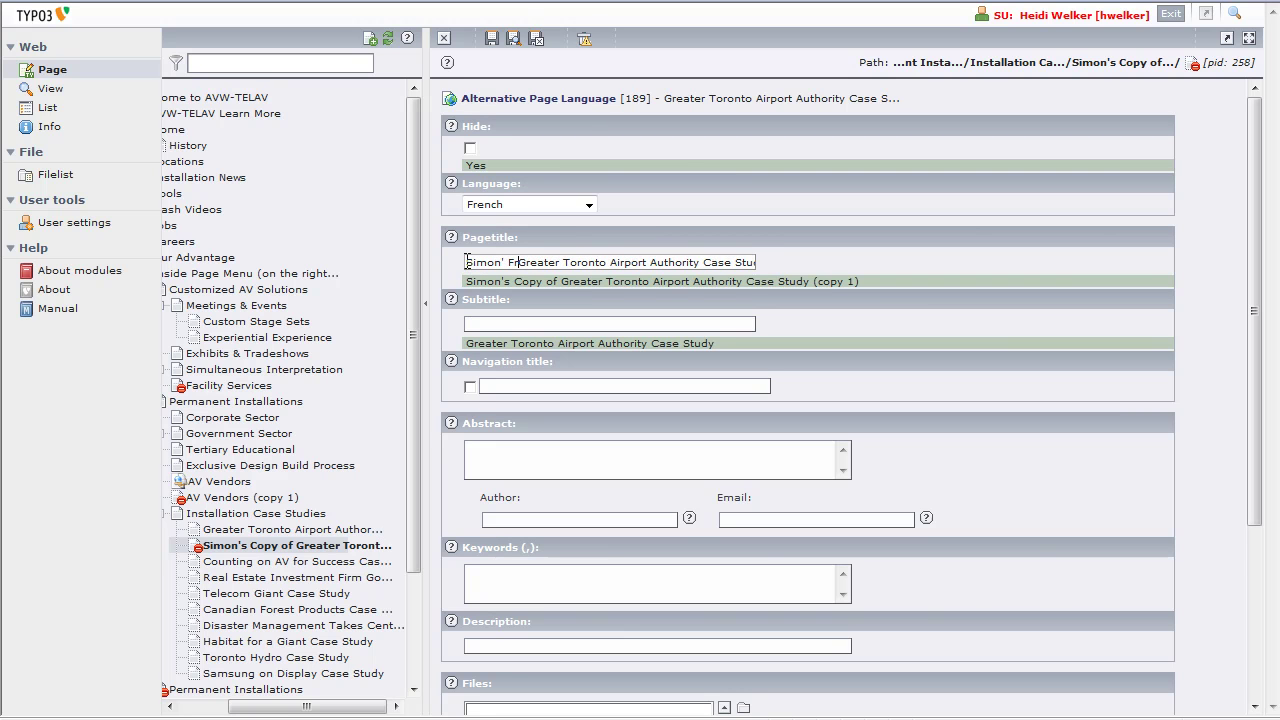
pyautogui.write('s French ')
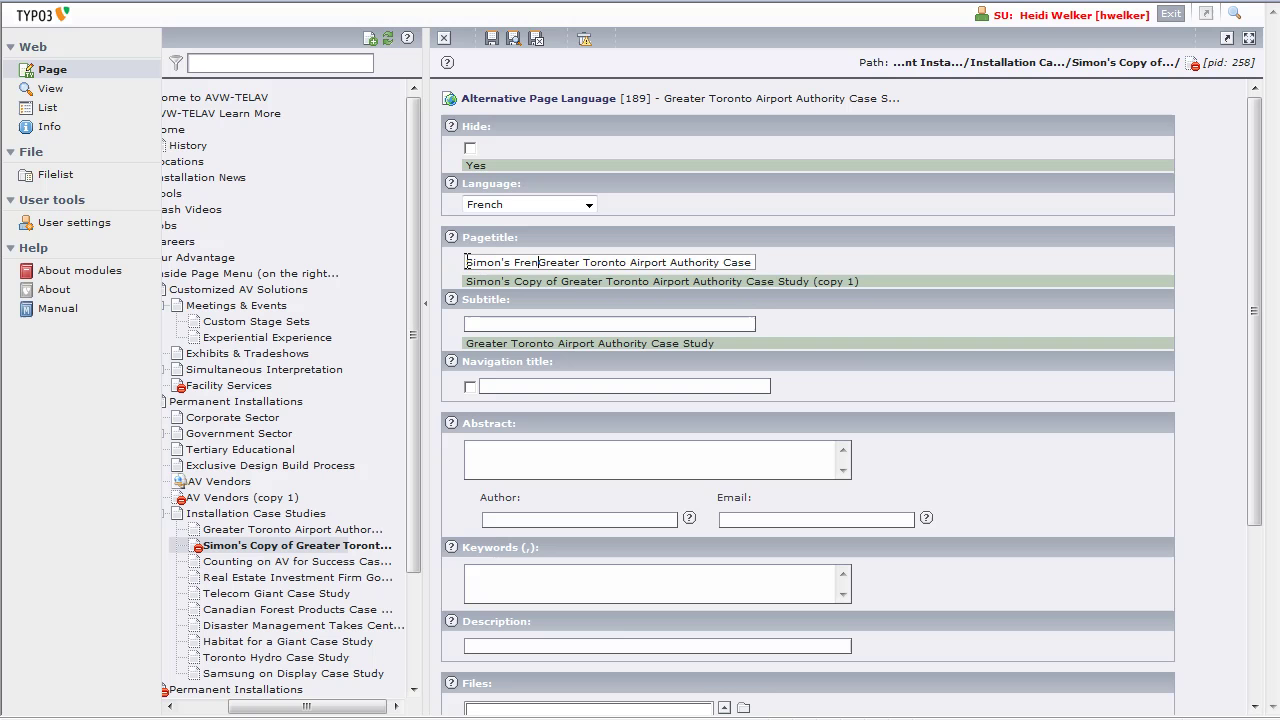
pyautogui.write('Copy of')
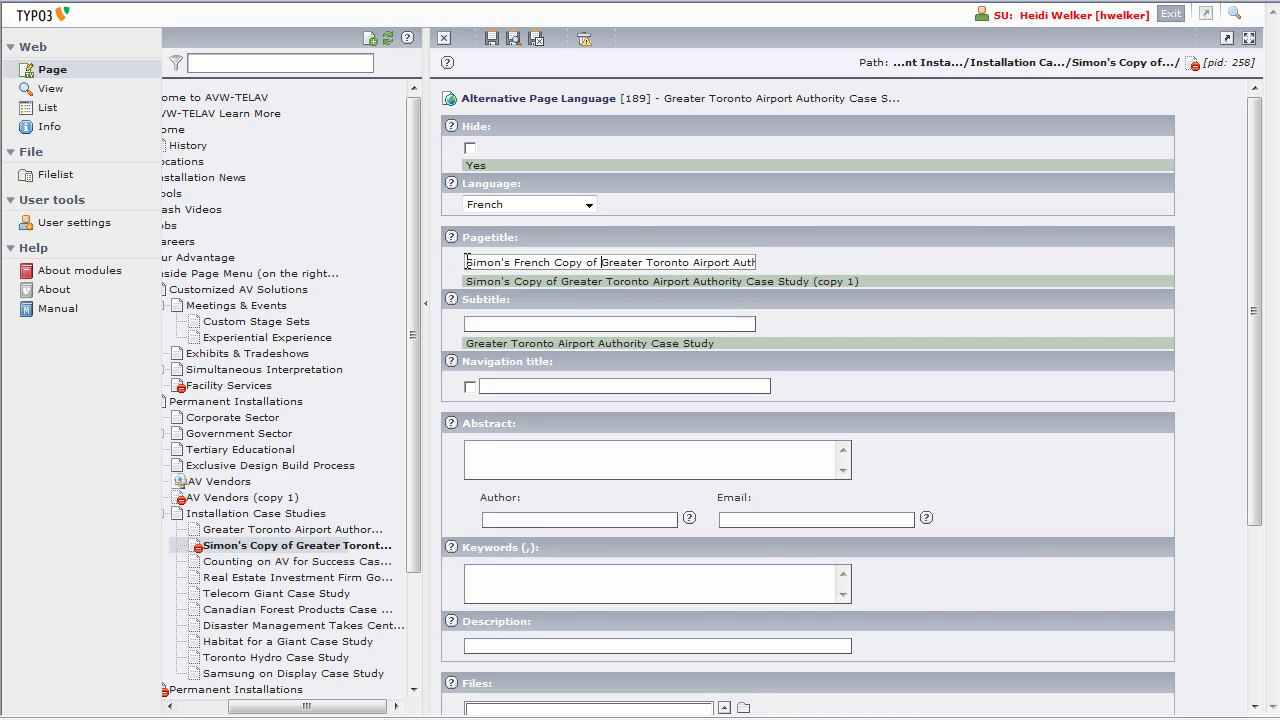
pyautogui.click(537, 40)
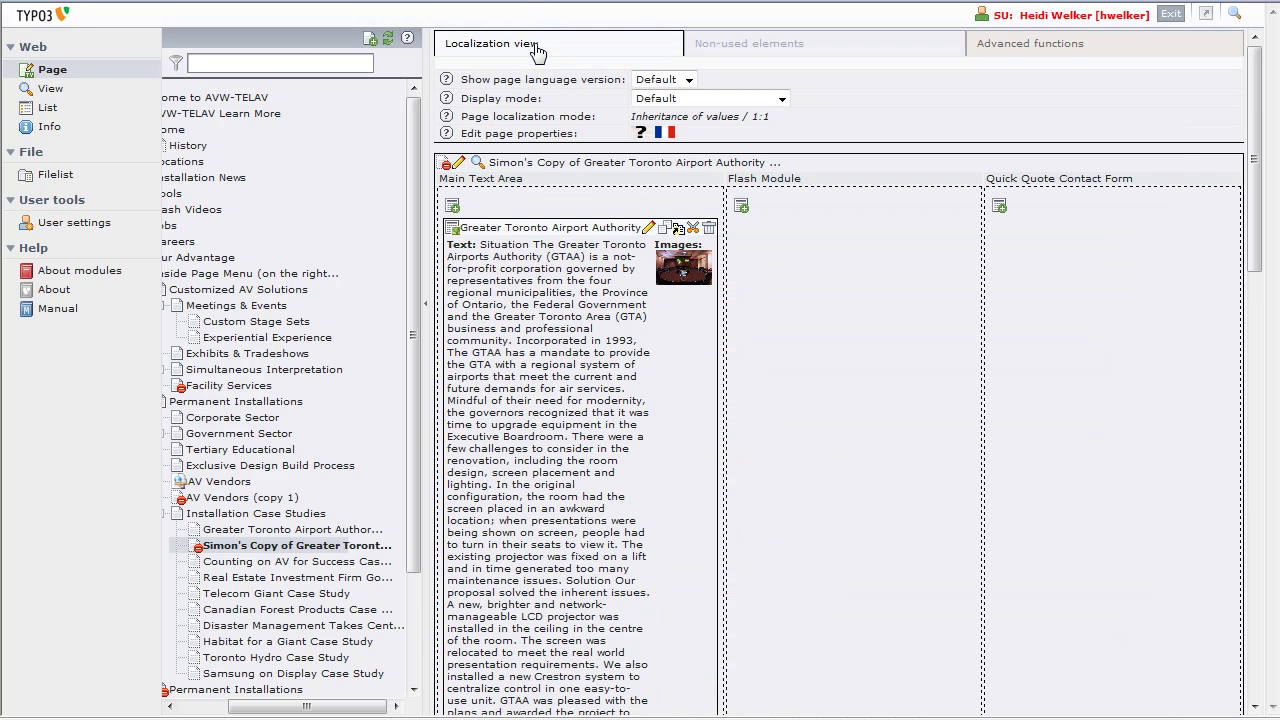
# - Show the Info module's Localization overview for the Installation Case Studies pages
pyautogui.click(46, 130)
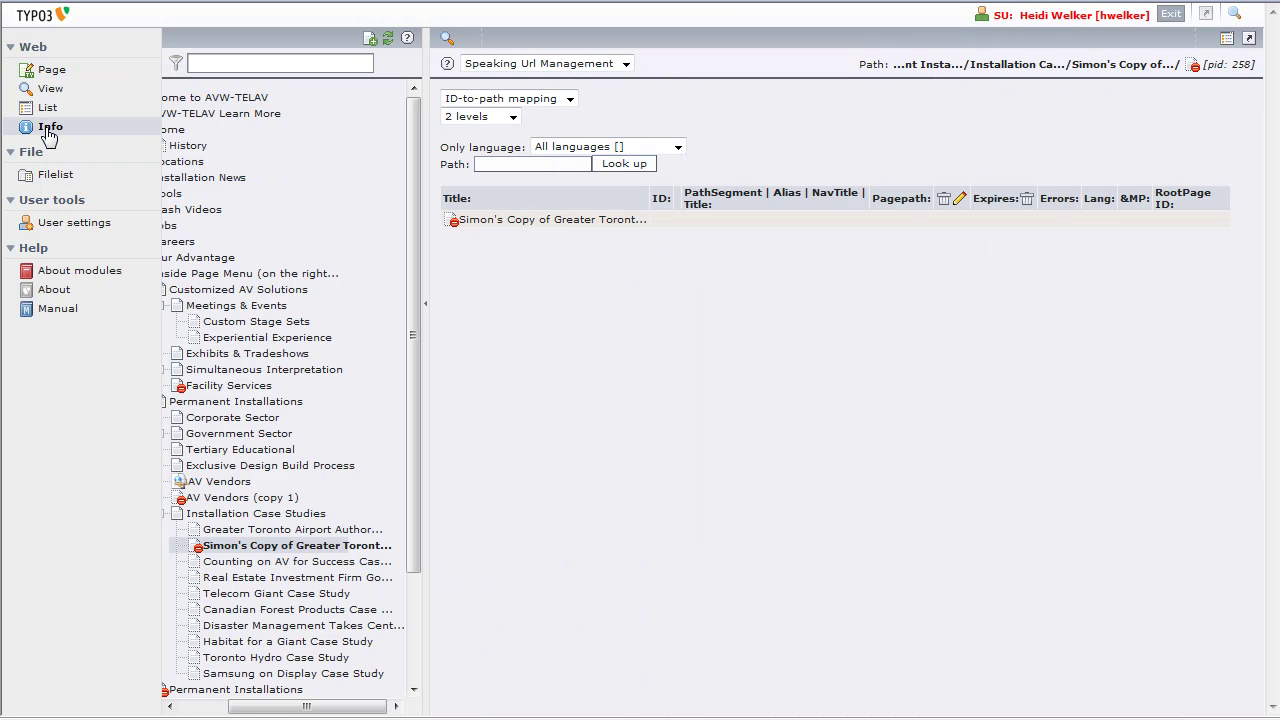
pyautogui.click(626, 64)
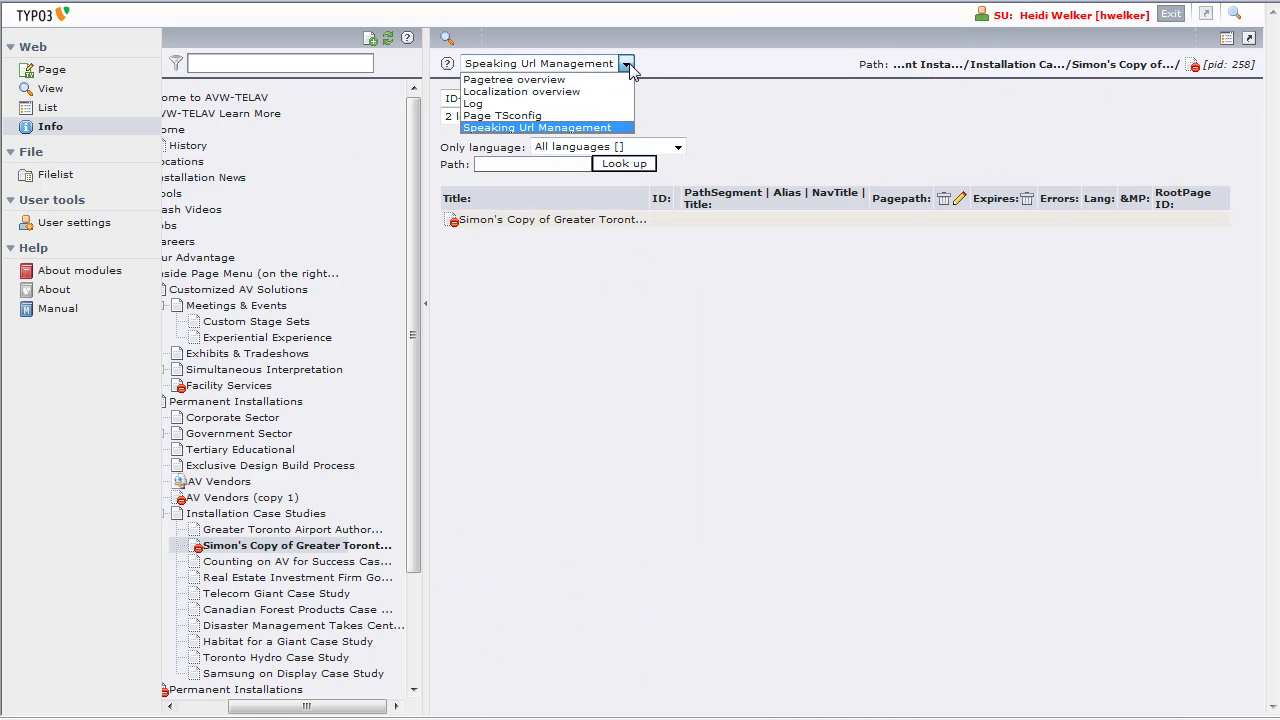
pyautogui.click(523, 93)
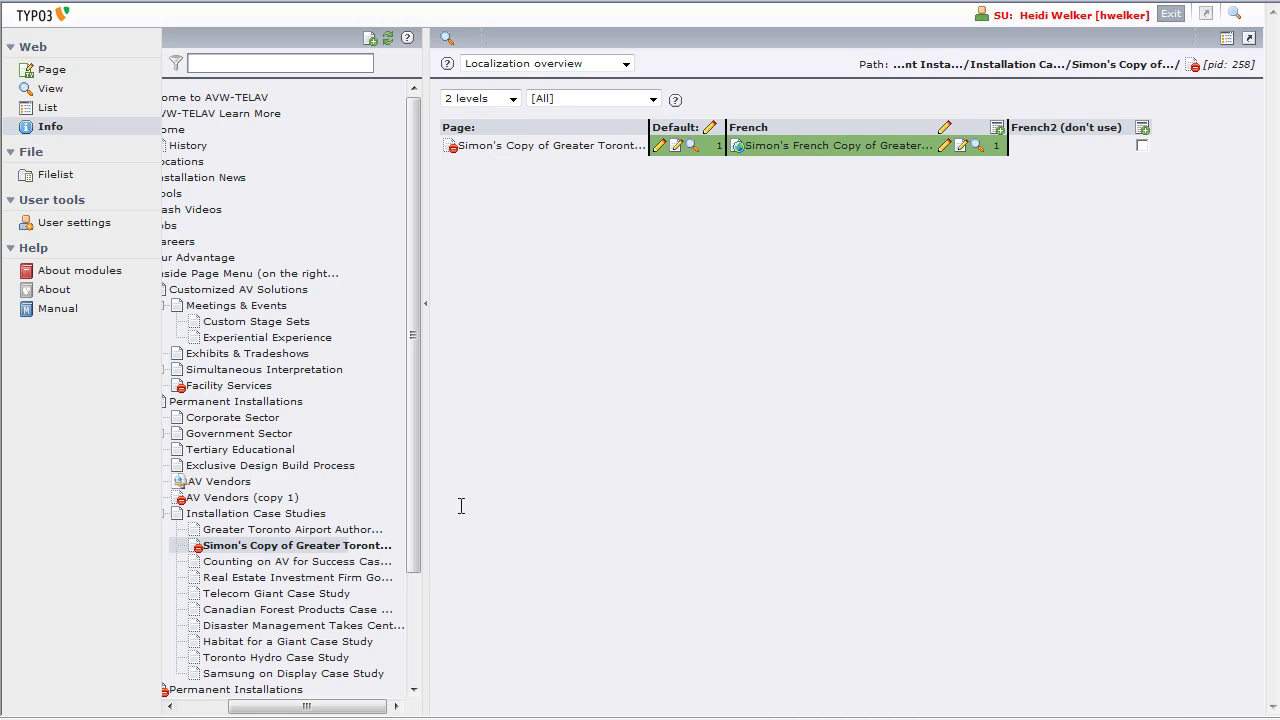
pyautogui.click(220, 518)
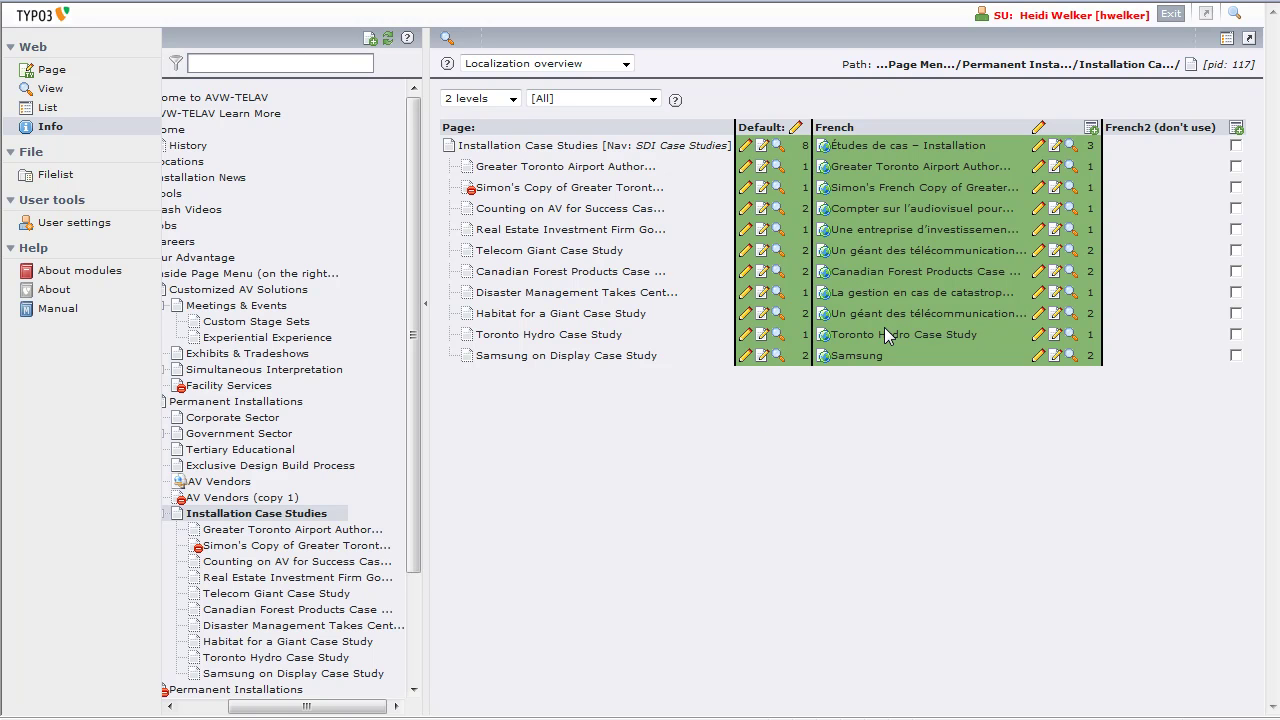
pyautogui.click(1039, 147)
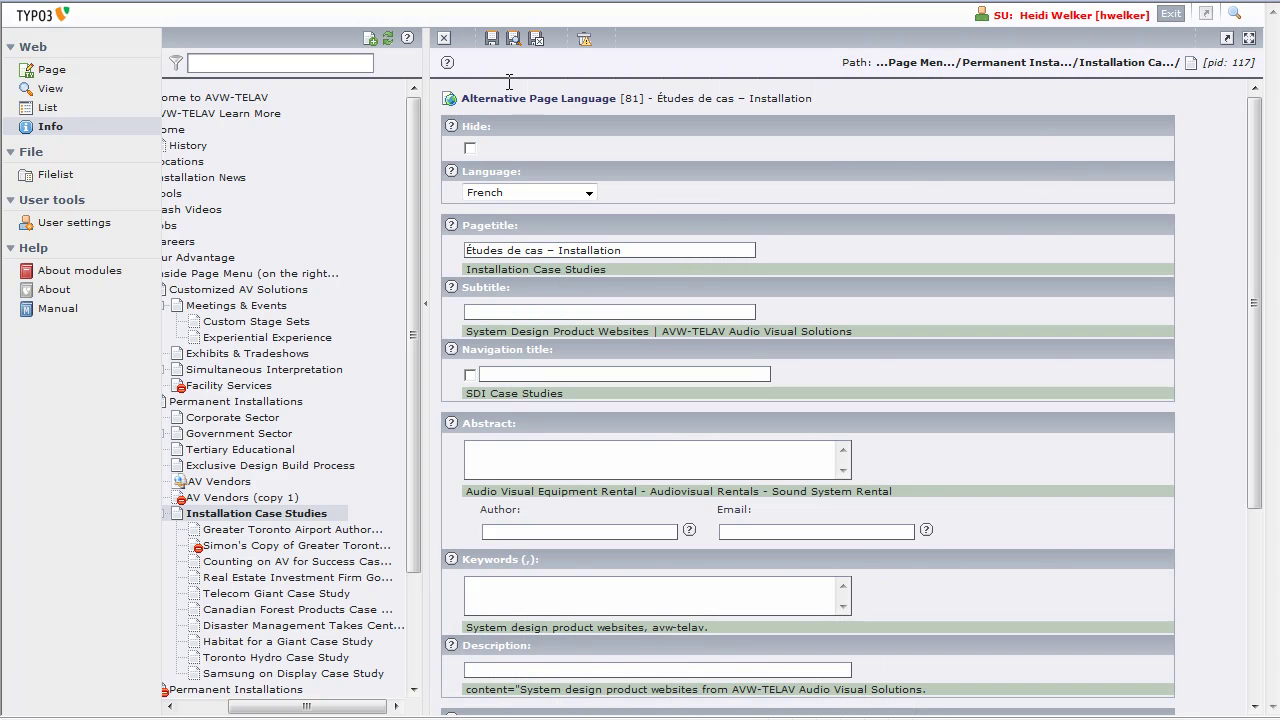
pyautogui.click(445, 46)
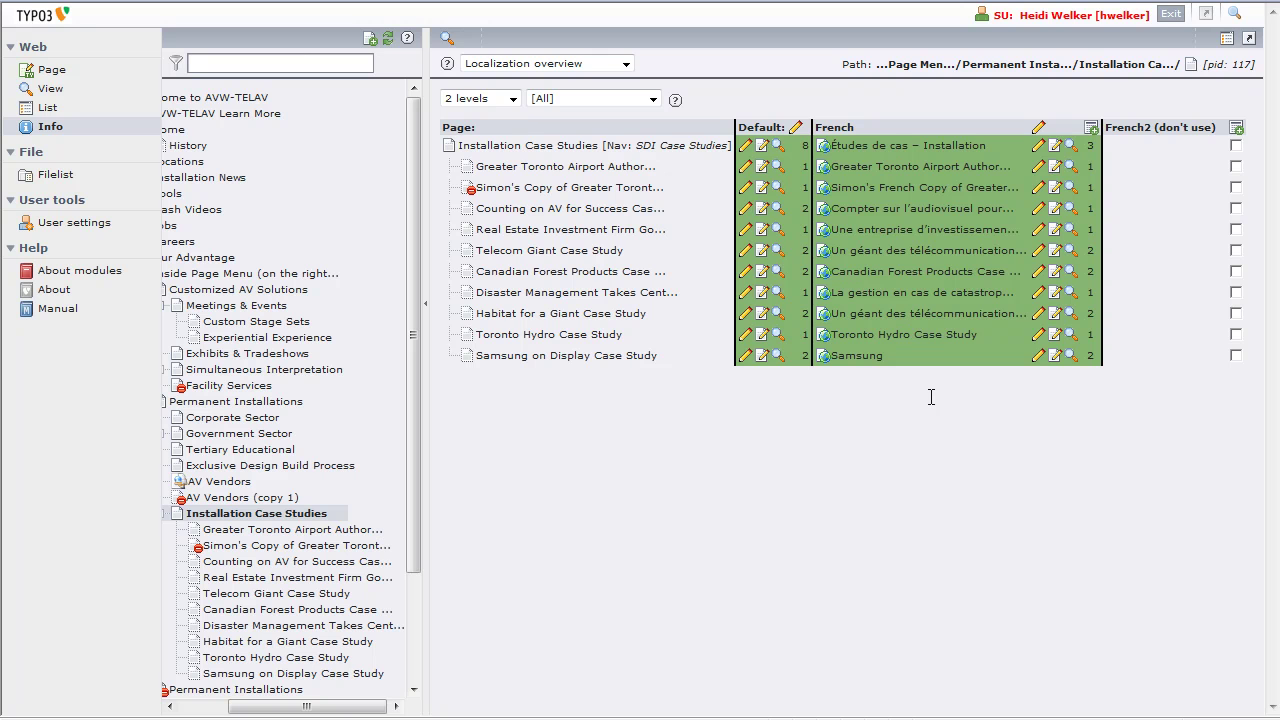
pyautogui.click(626, 64)
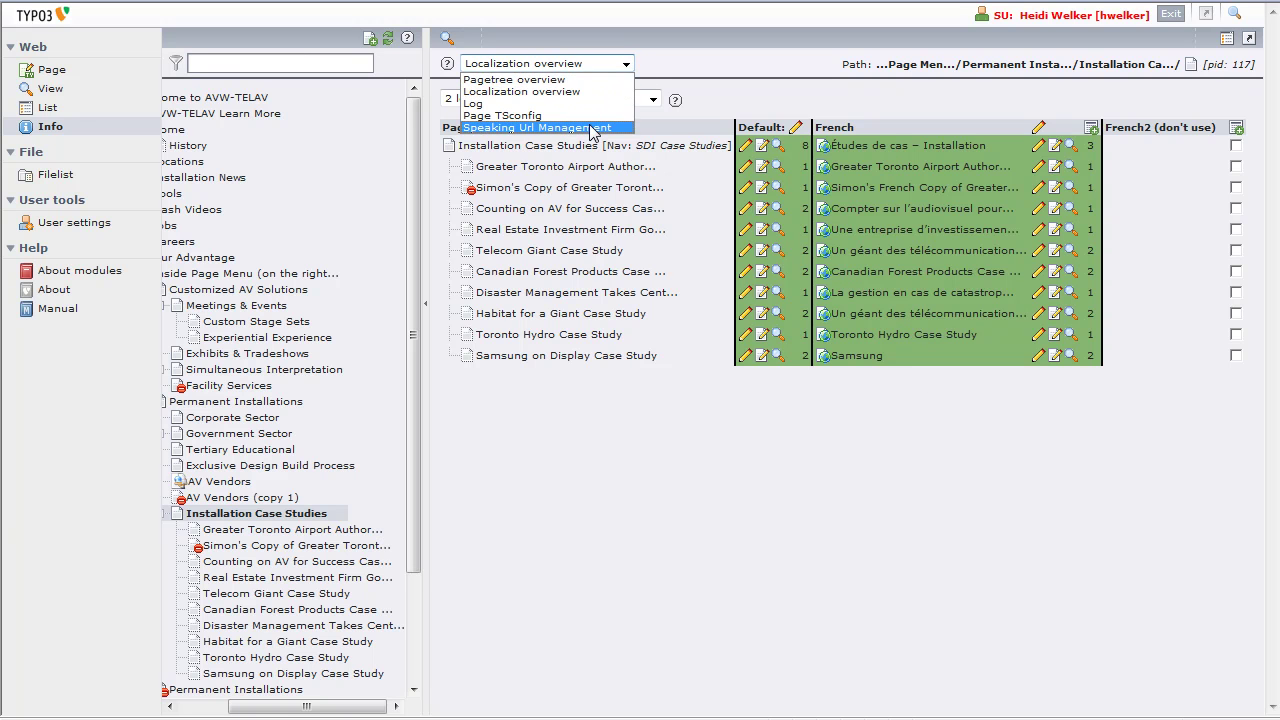
# - In Speaking Url Management, flush all cached Pagepath entries and confirm with OK
pyautogui.click(593, 128)
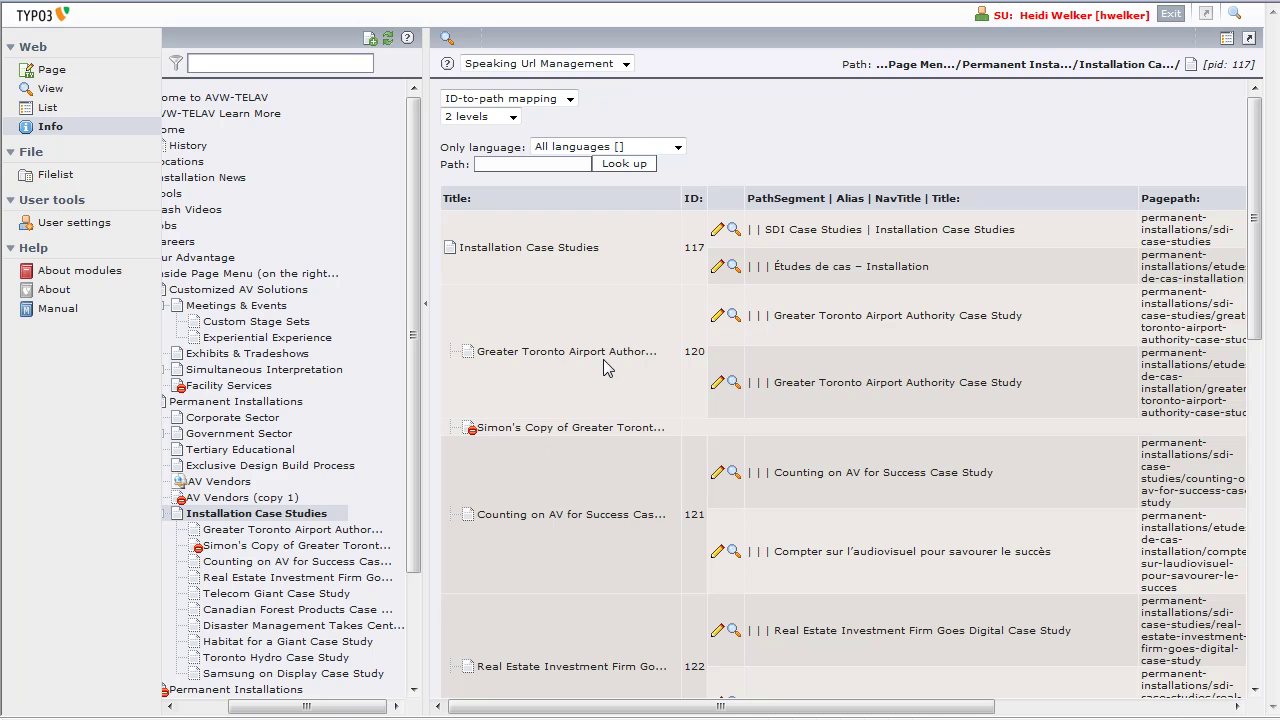
pyautogui.moveTo(662, 710); pyautogui.dragTo(755, 713)
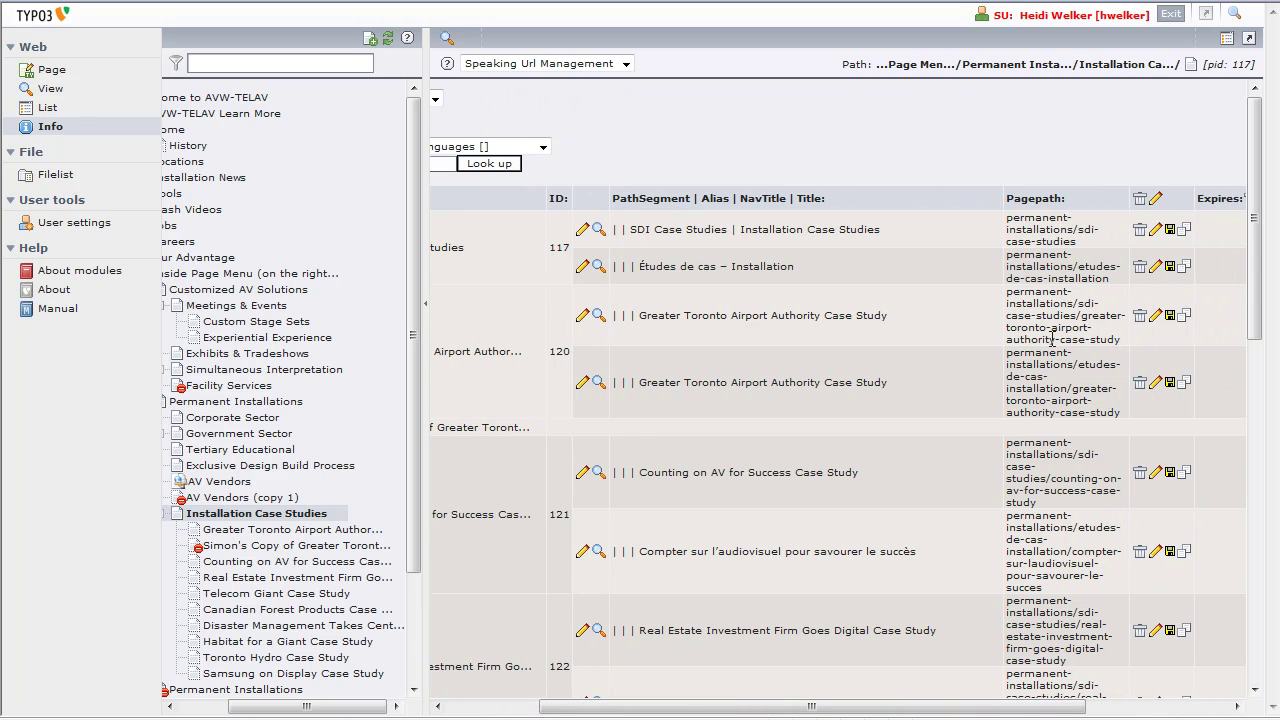
pyautogui.moveTo(782, 712)
pyautogui.mouseDown()
pyautogui.moveTo(686, 712)
pyautogui.moveTo(790, 712)
pyautogui.mouseUp()
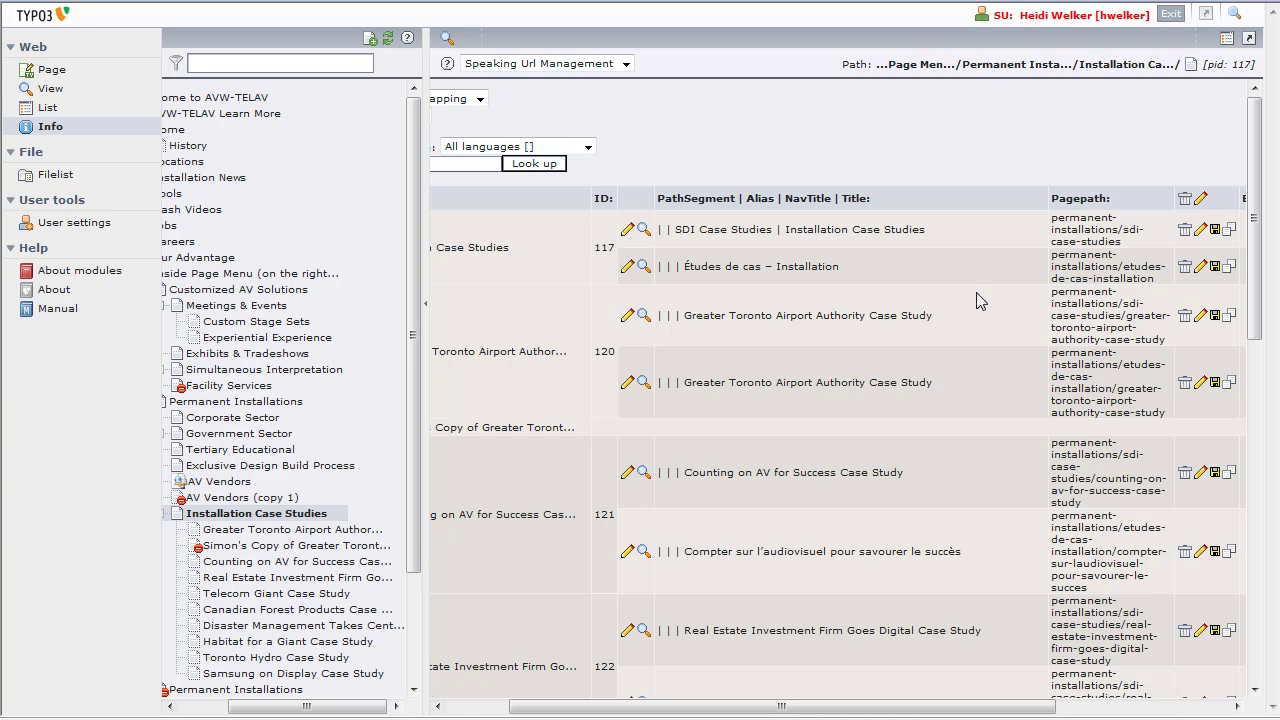
pyautogui.click(1185, 200)
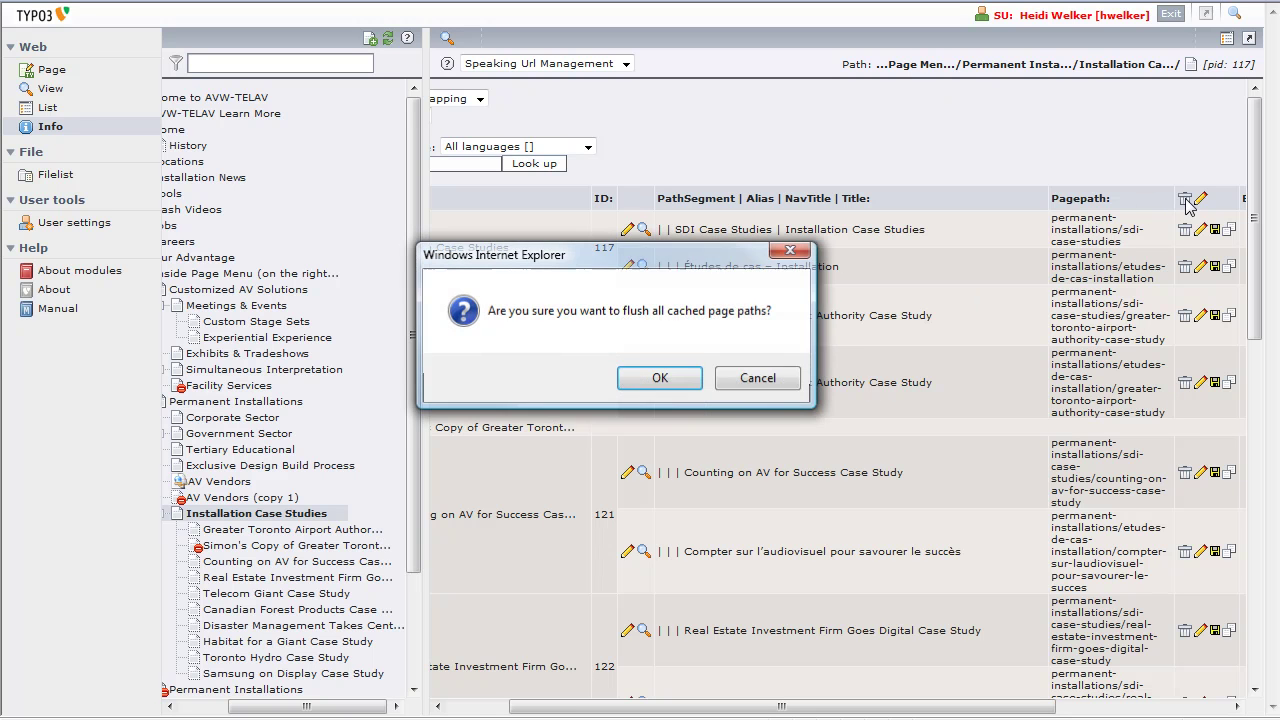
pyautogui.click(685, 381)
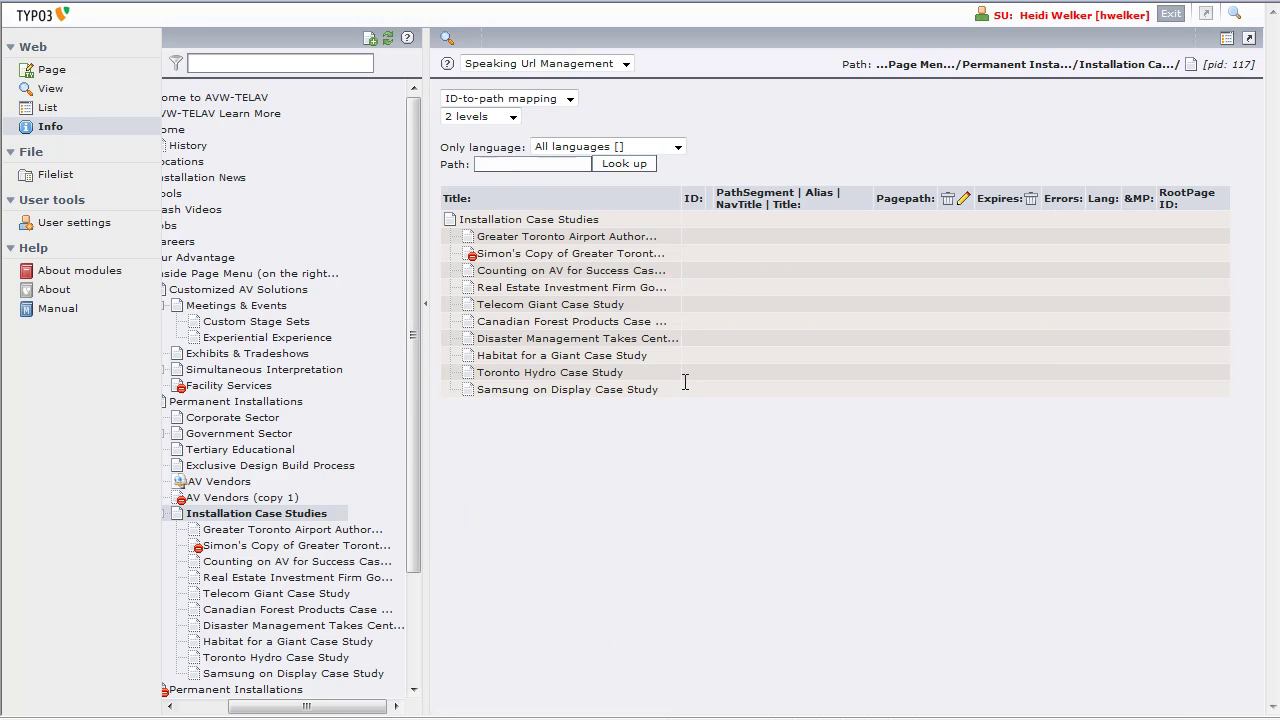